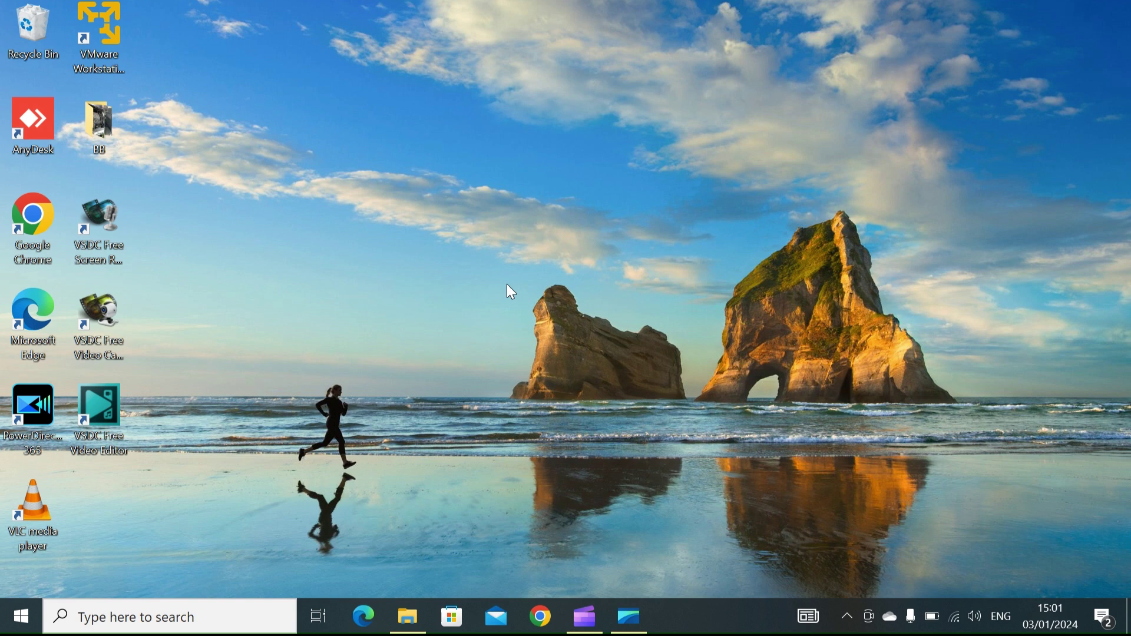
Step: Switch to Google Chrome and go to the Azure portal at portal.azure.com
click(545, 628)
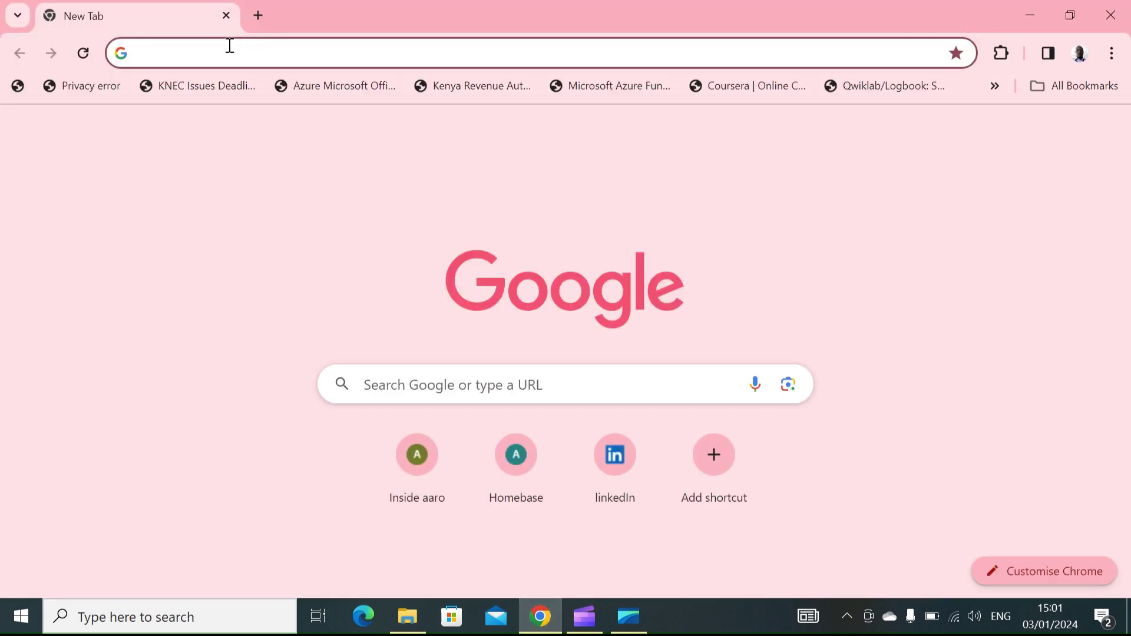
click(204, 54)
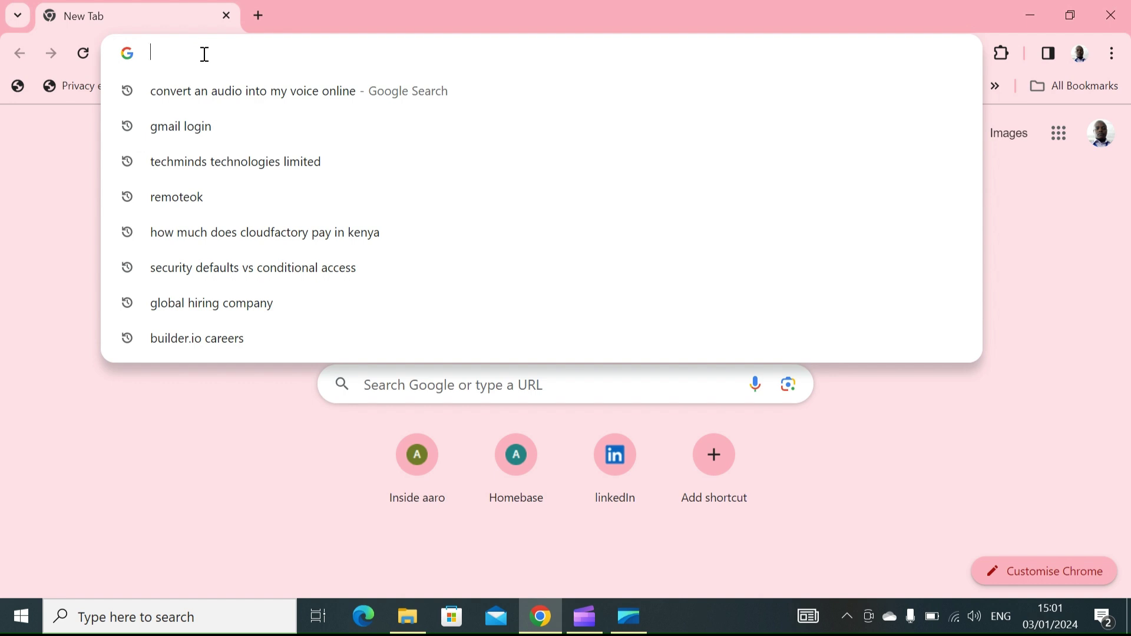
text(portal.azure.com)
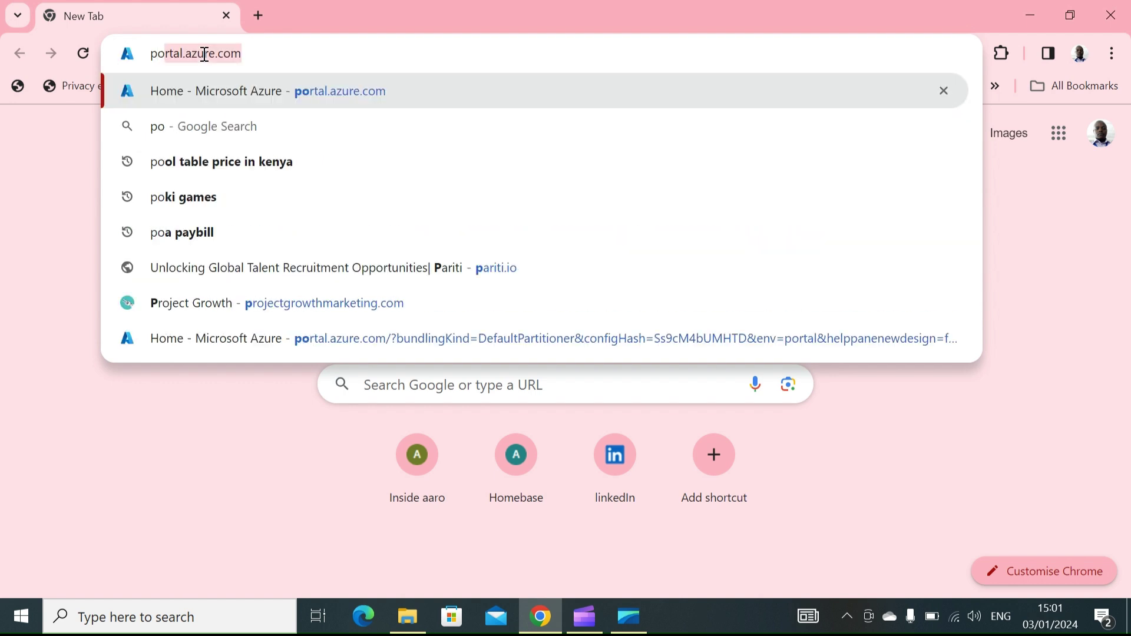
key(Return)
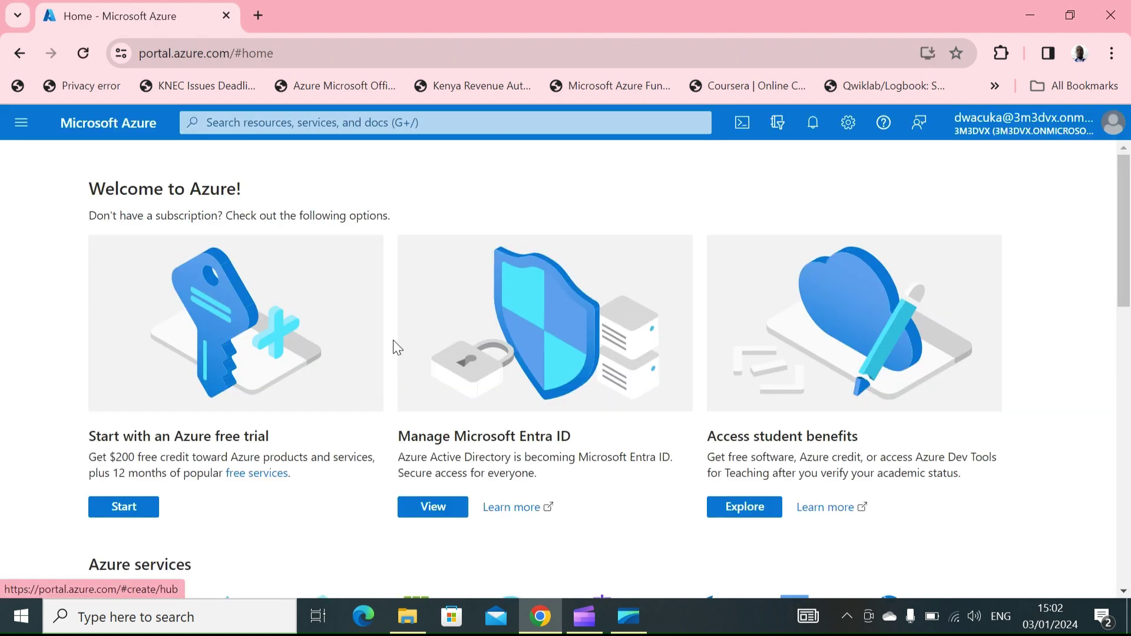
Step: Open the Microsoft Entra ID service from the Azure portal home page
scroll(394, 341, down, 3)
scroll(393, 341, down, 2)
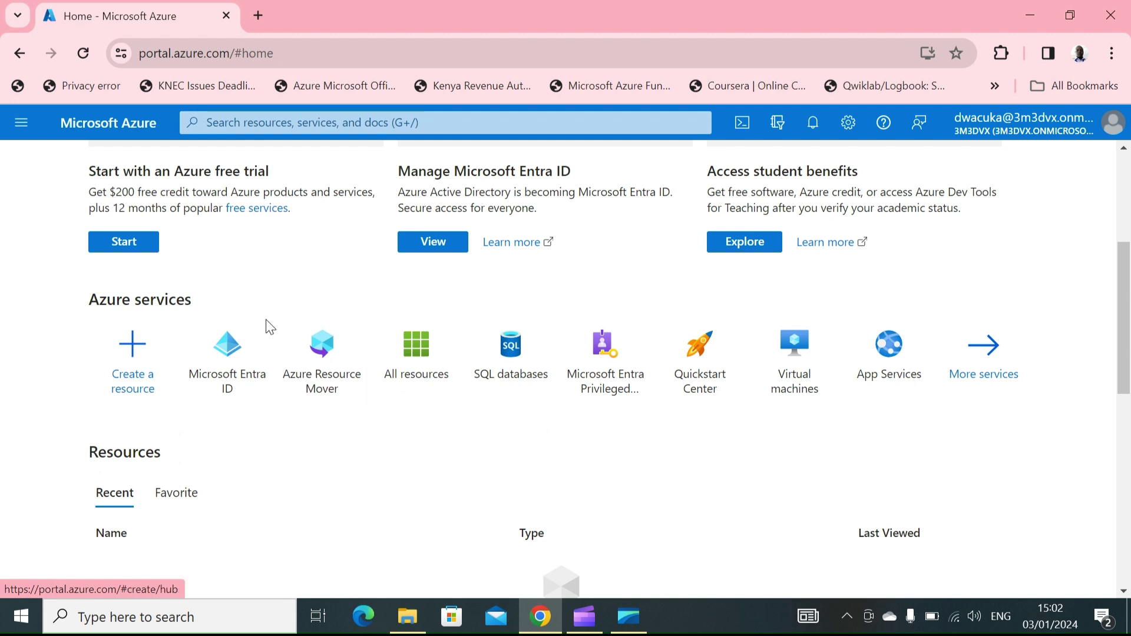
mouse_move(242, 370)
click(232, 369)
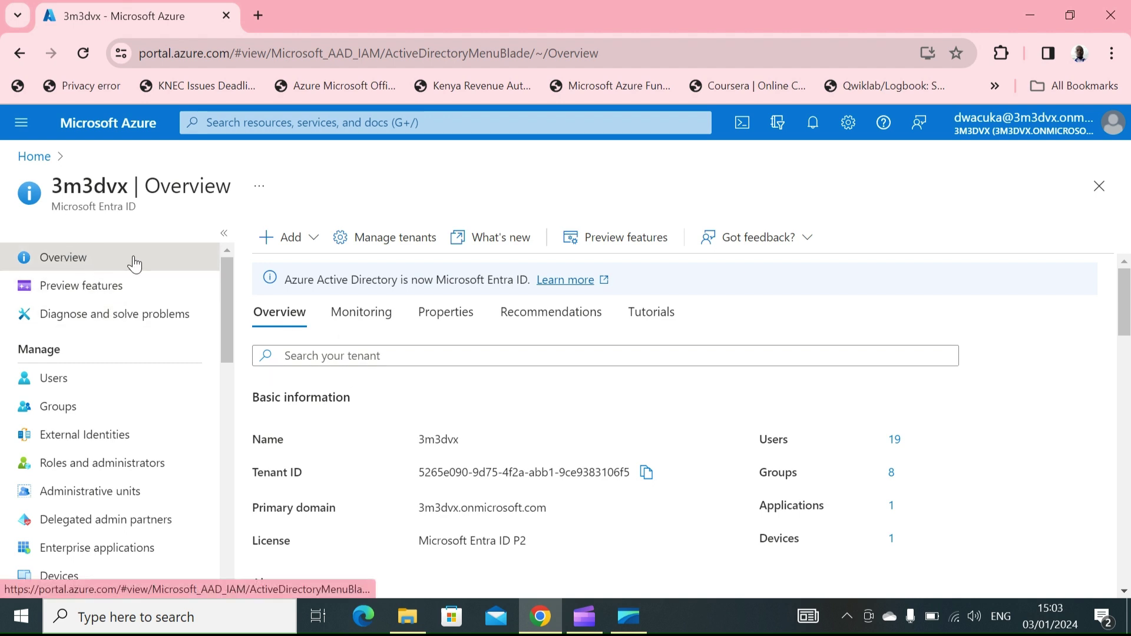
Step: Open the security defaults settings in the tenant's properties and set security defaults to Disabled
click(446, 319)
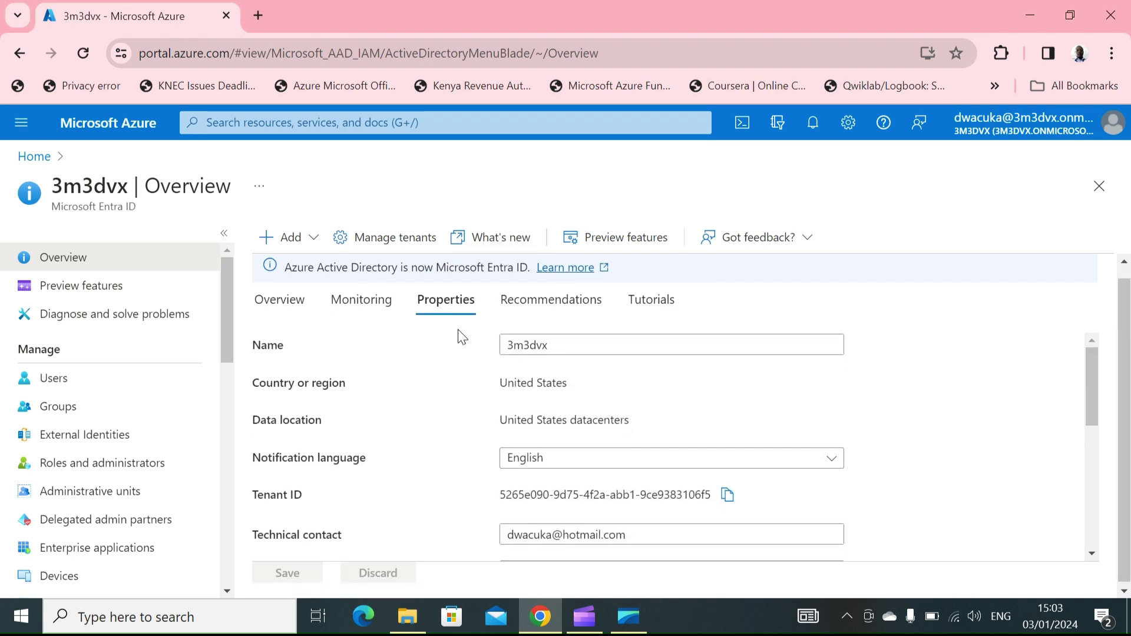
scroll(440, 420, down, 6)
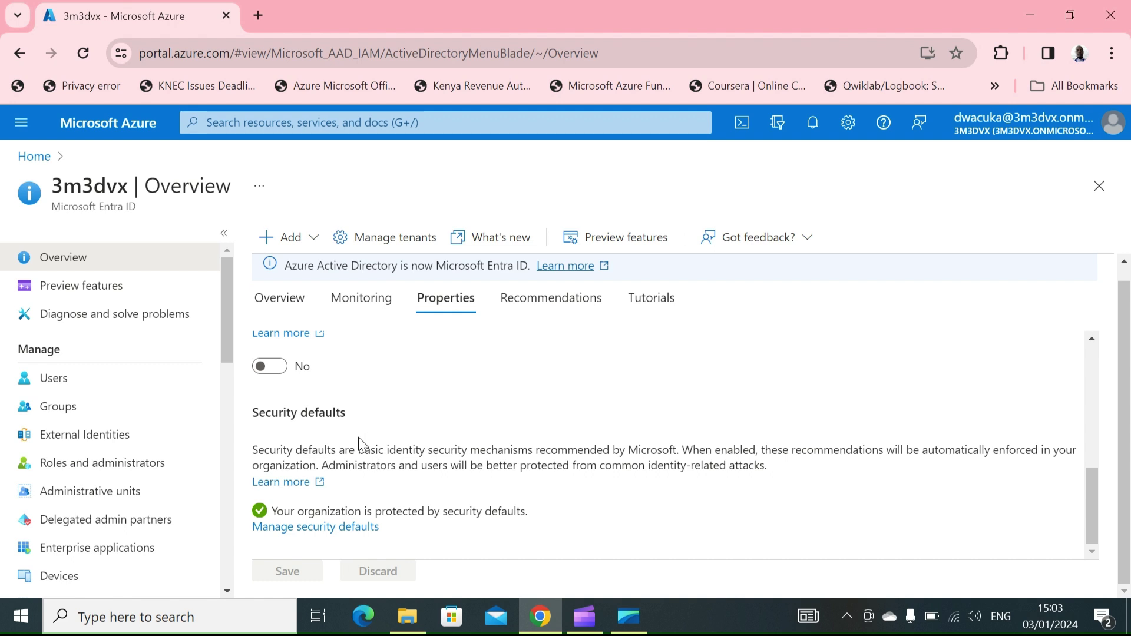
click(340, 535)
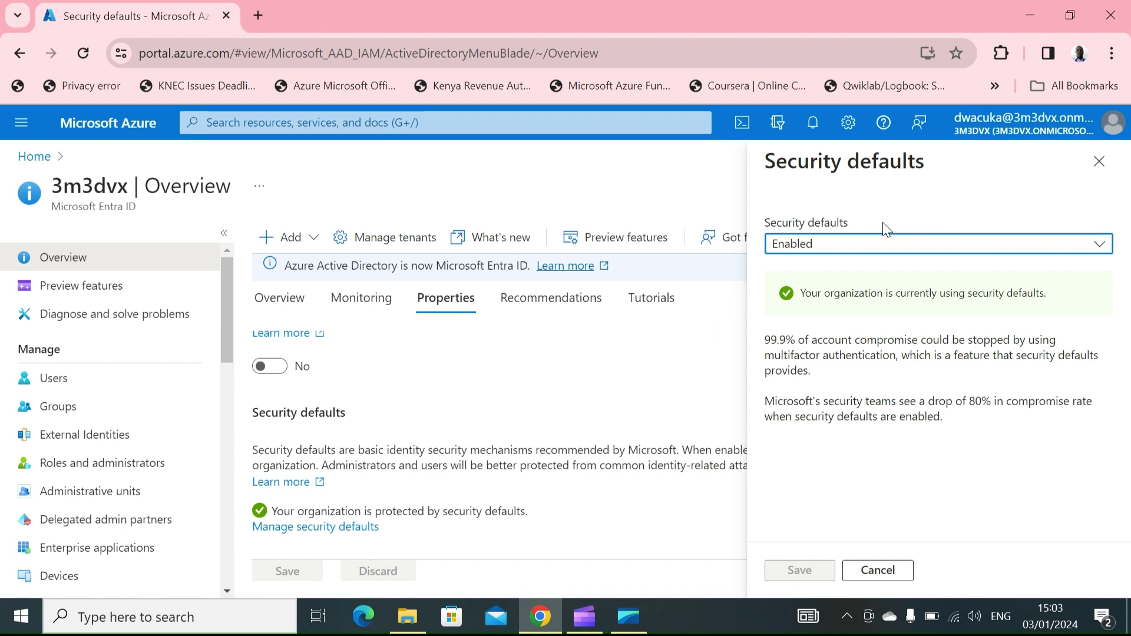
click(941, 247)
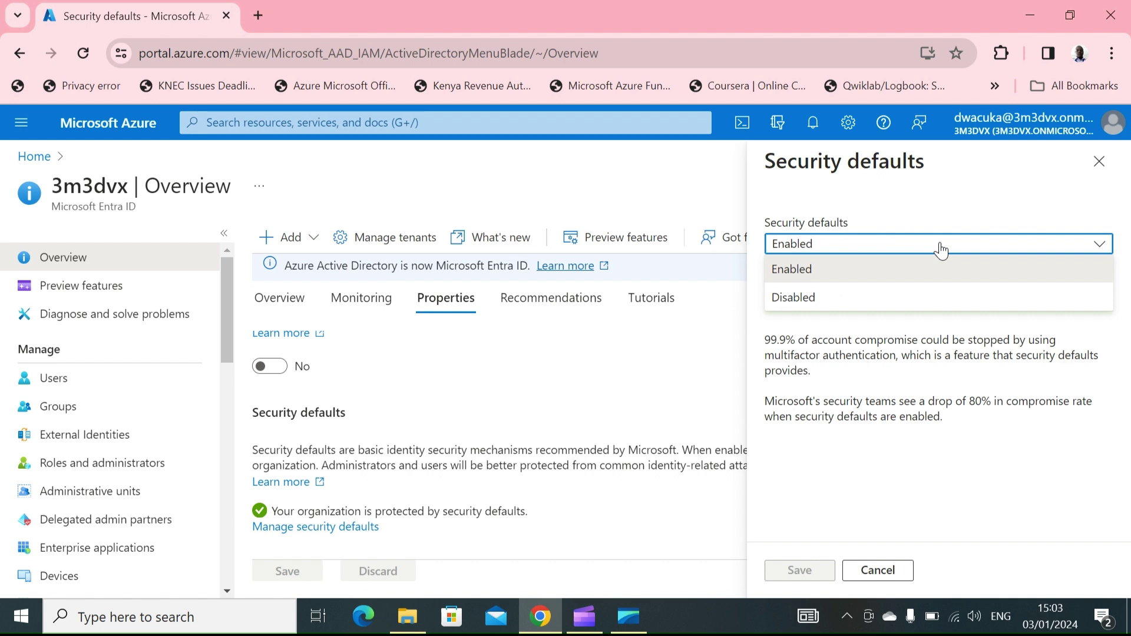
click(796, 298)
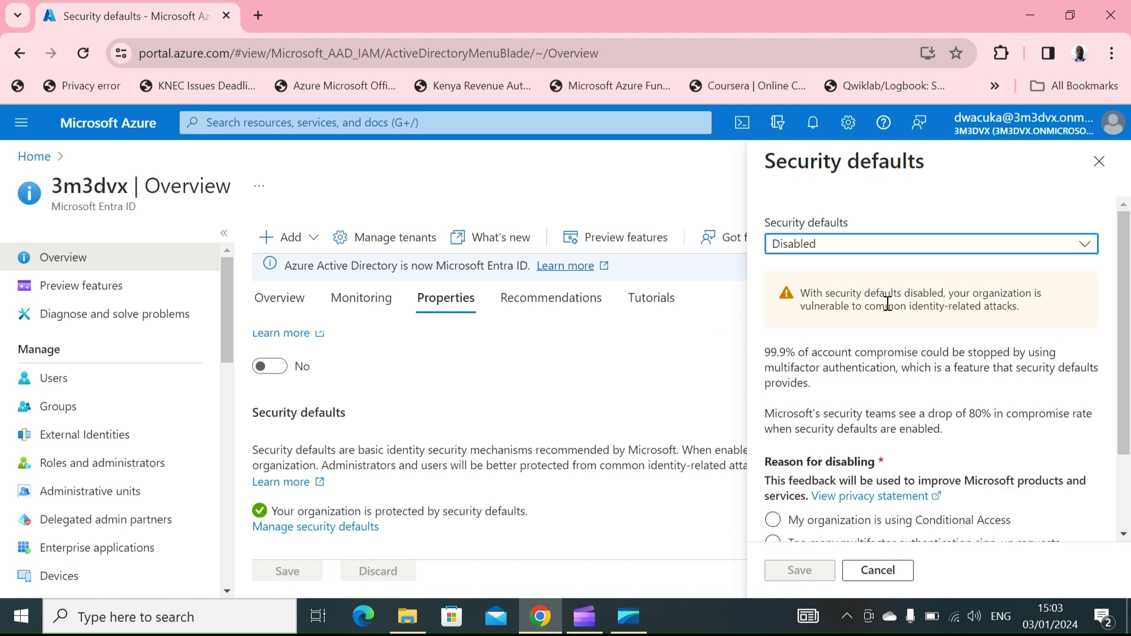
drag(801, 290, 957, 321)
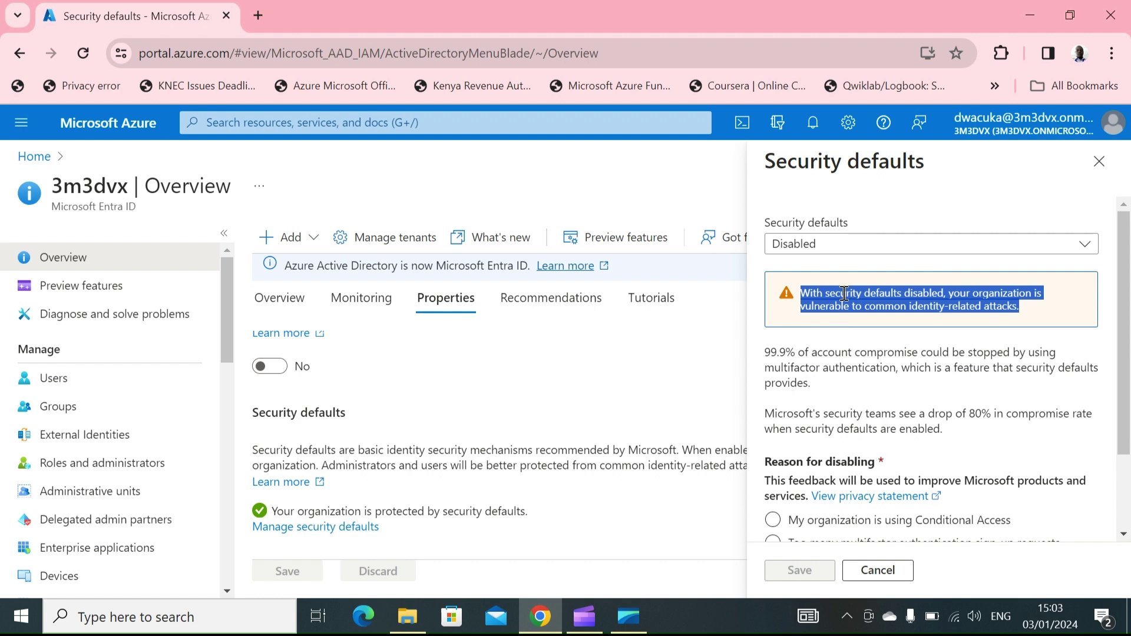
scroll(844, 292, down, 2)
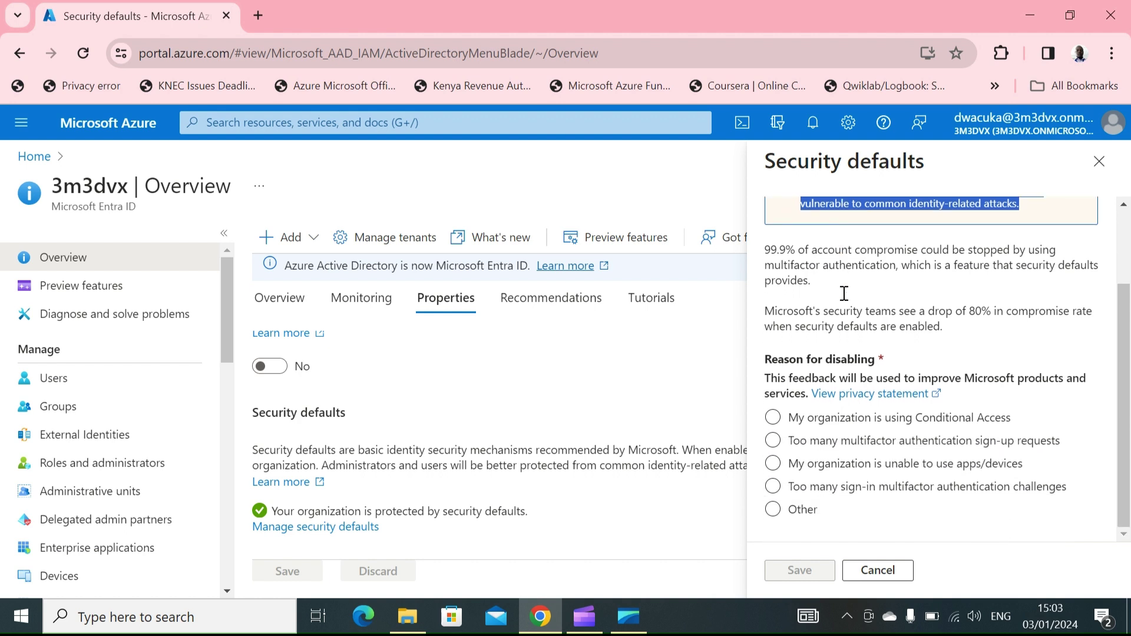
Step: Give "My organization is using Conditional Access" as the reason for disabling, then save and confirm disabling security defaults
click(773, 417)
drag(1016, 416, 764, 419)
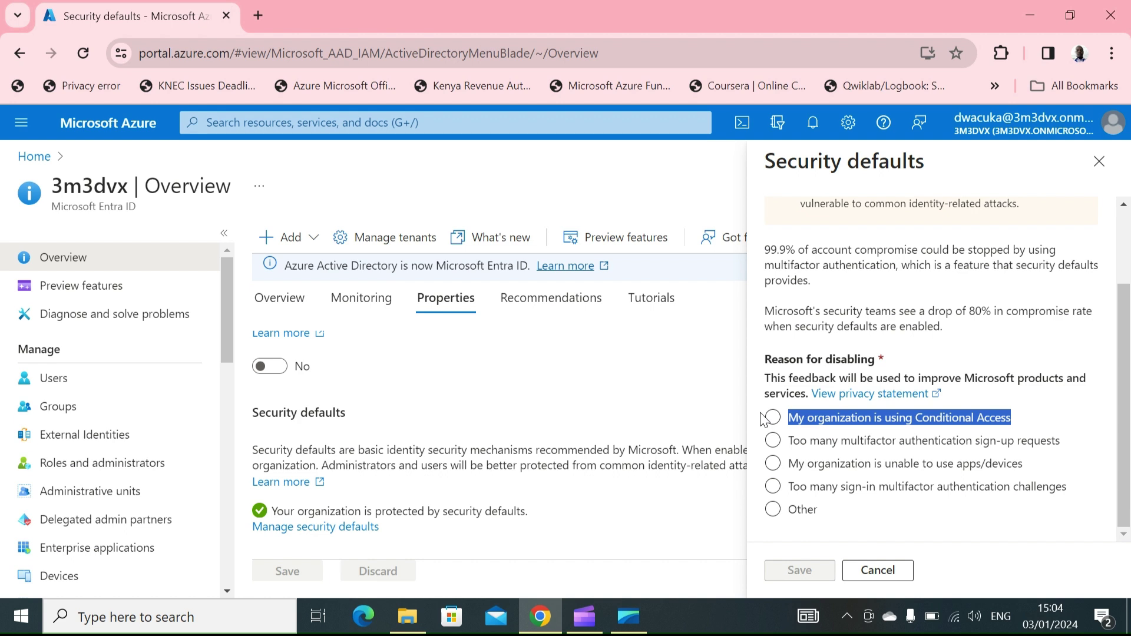
click(769, 417)
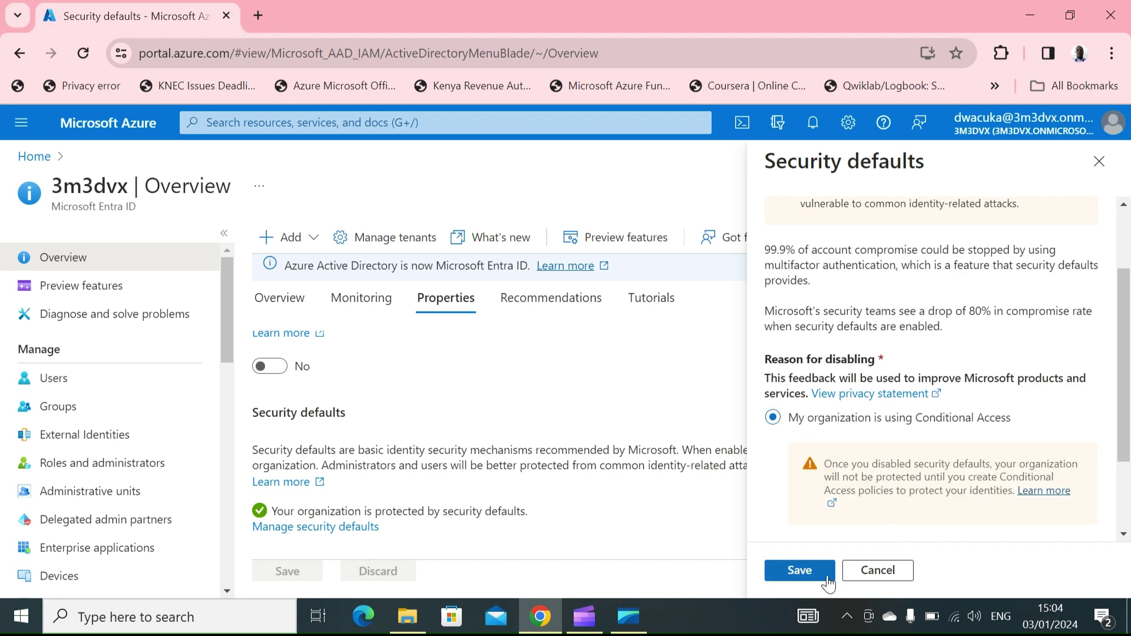
click(802, 570)
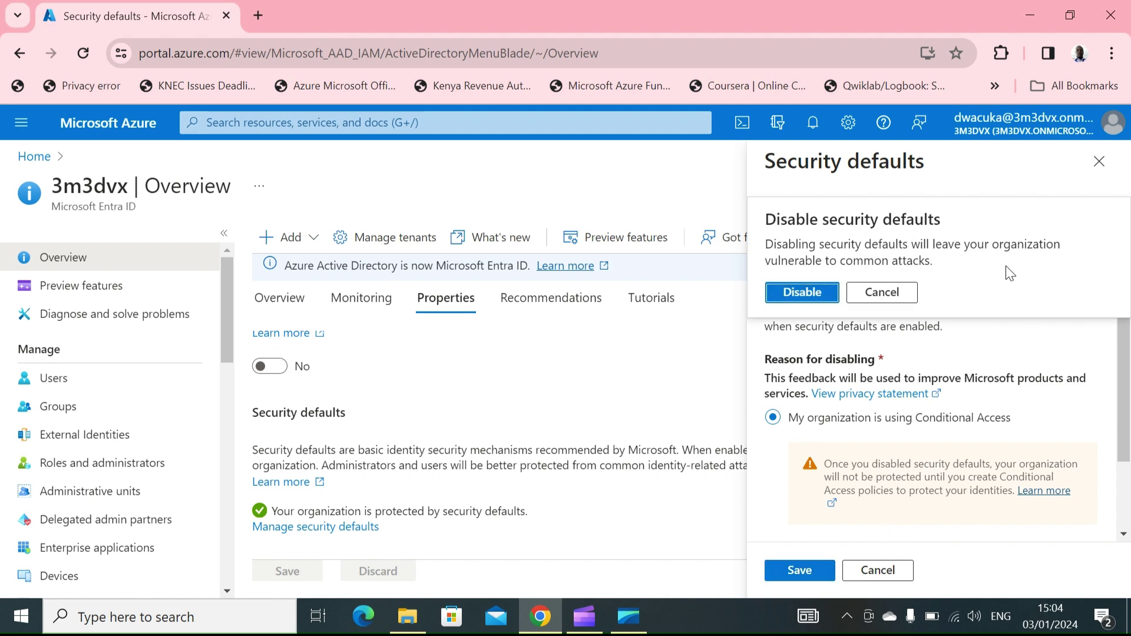
click(803, 297)
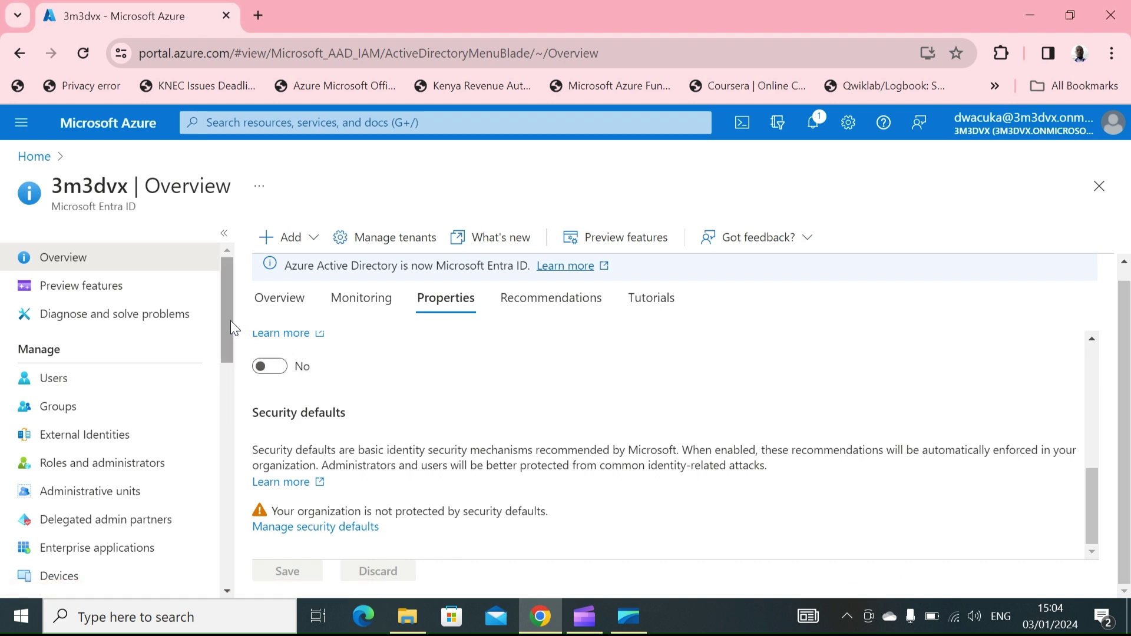
Step: Open the Conditional Access page from the tenant's Security settings
drag(231, 320, 267, 494)
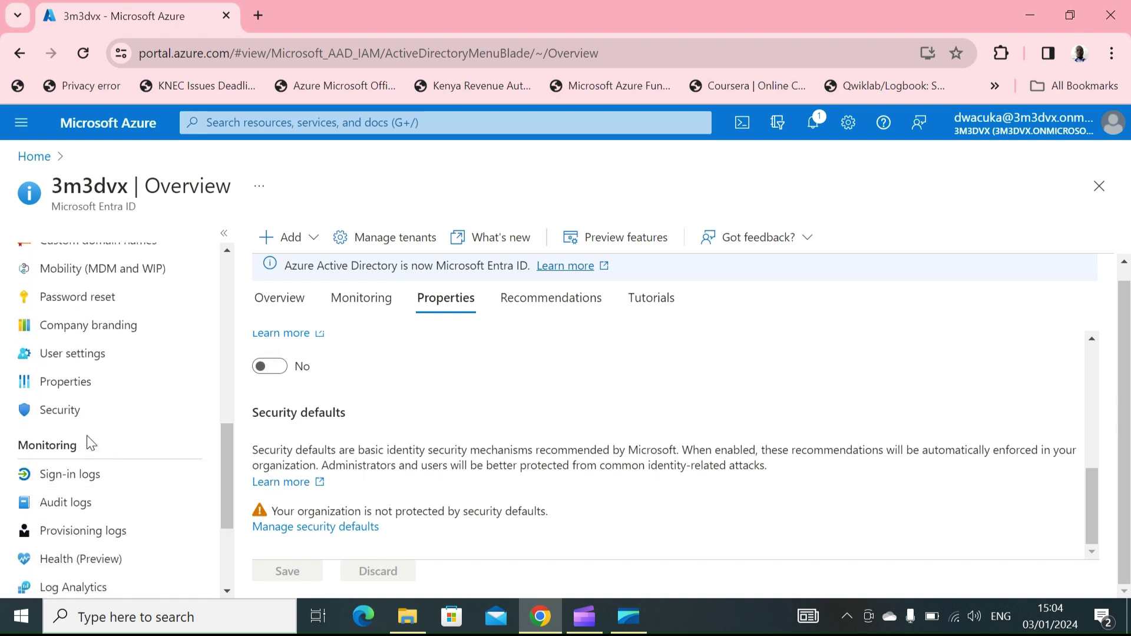
click(54, 412)
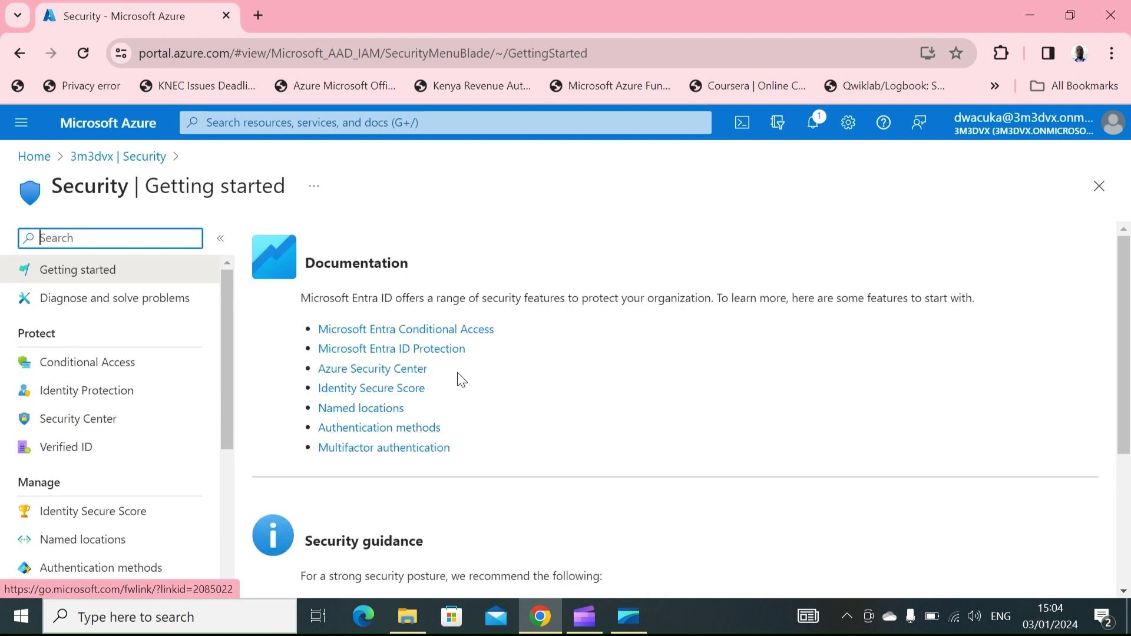
scroll(458, 373, down, 3)
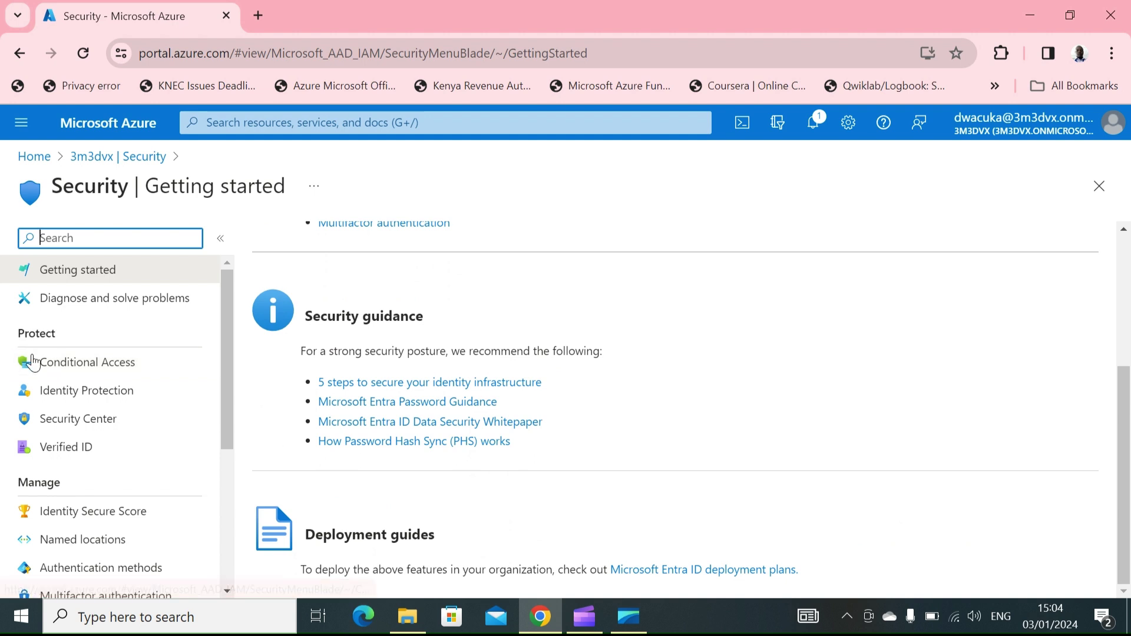
click(77, 374)
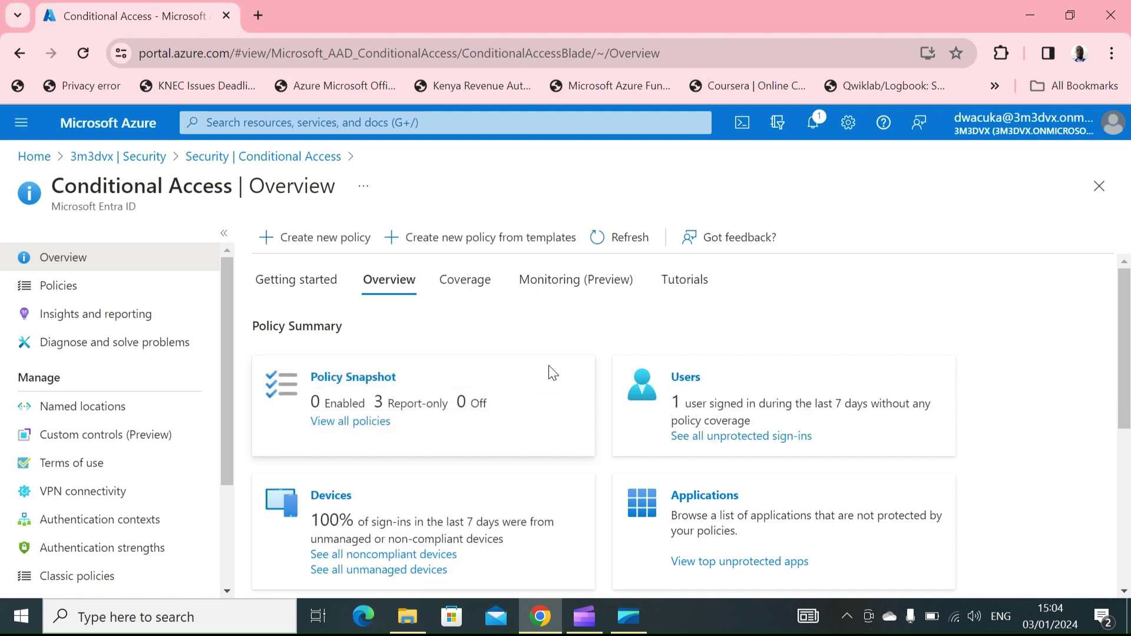
Step: Start a new policy from the template "Require multifactor authentication for all users" and proceed to its review page
scroll(550, 367, down, 2)
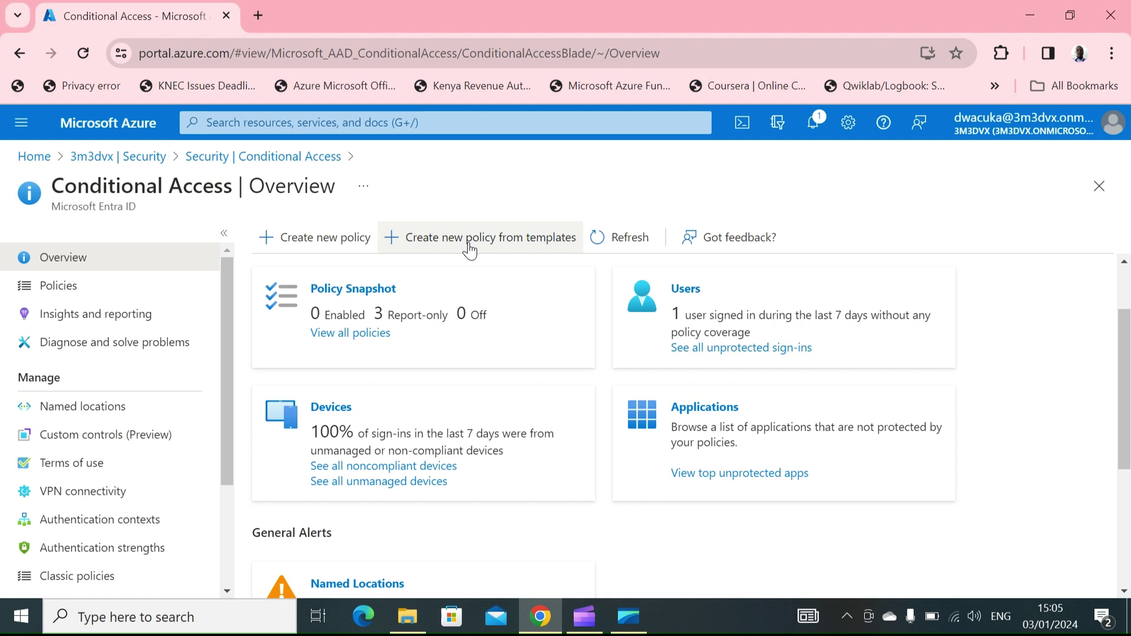
click(469, 239)
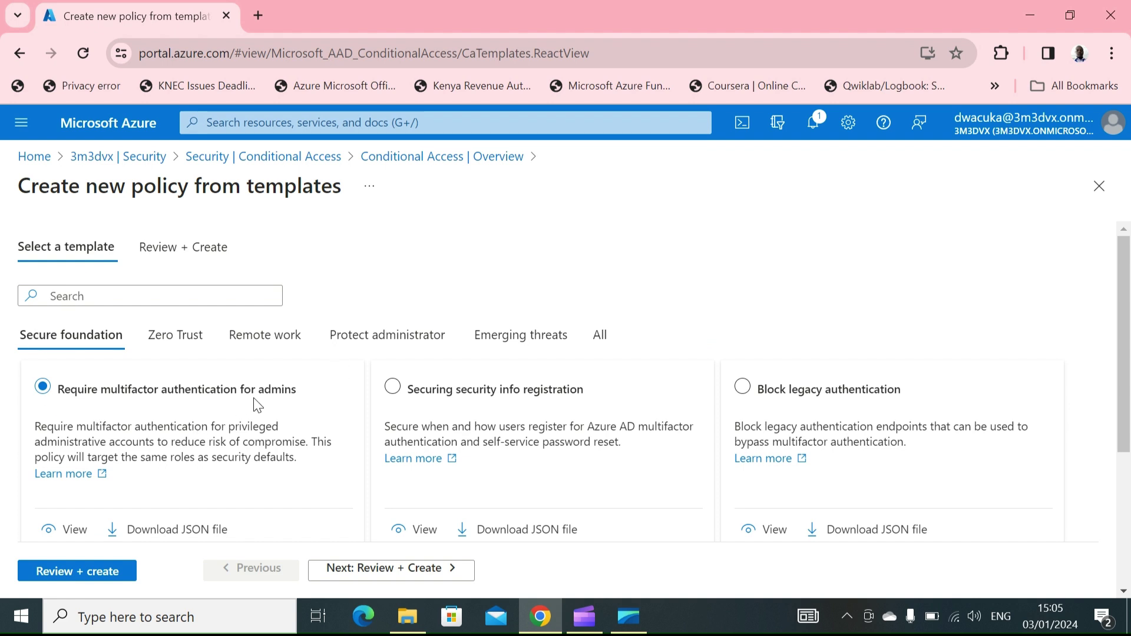
scroll(253, 398, down, 1)
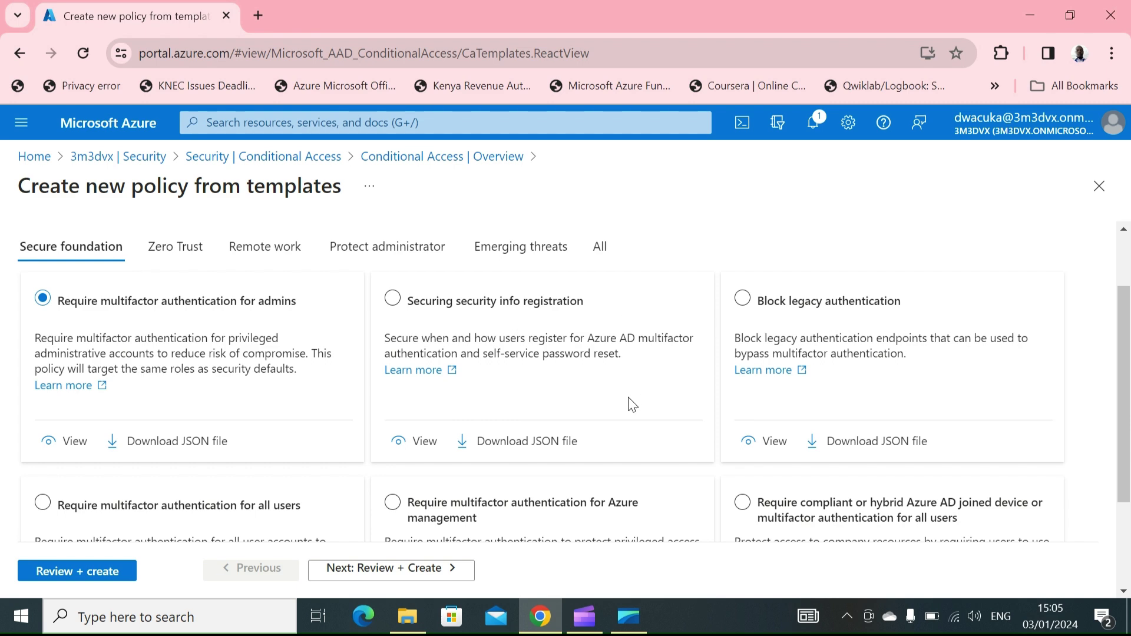
scroll(630, 401, down, 2)
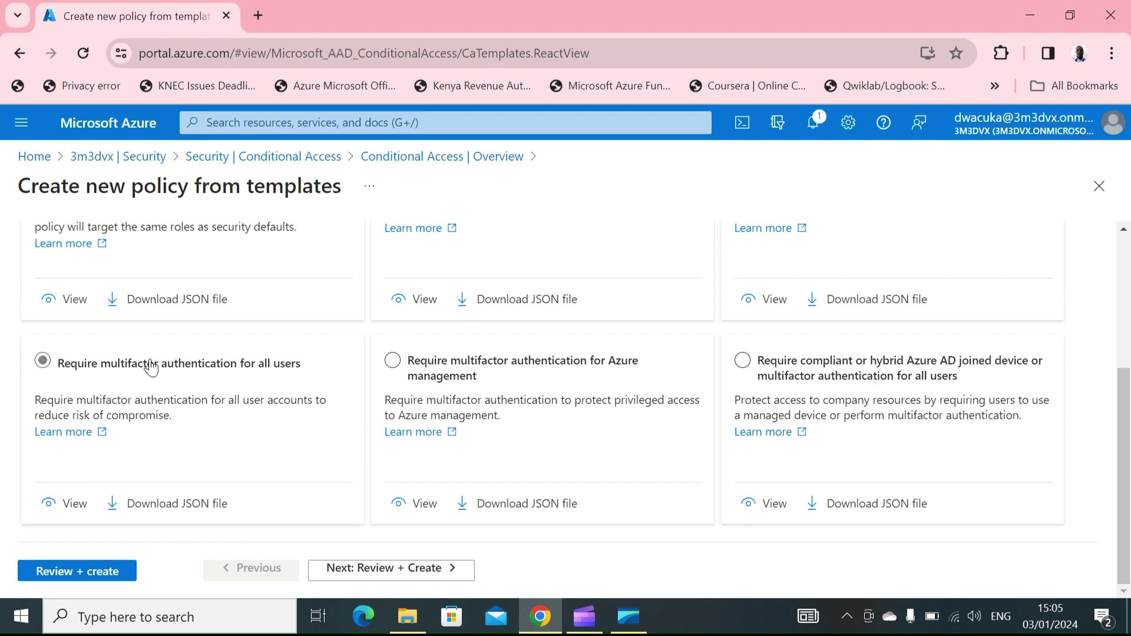
click(129, 377)
click(43, 362)
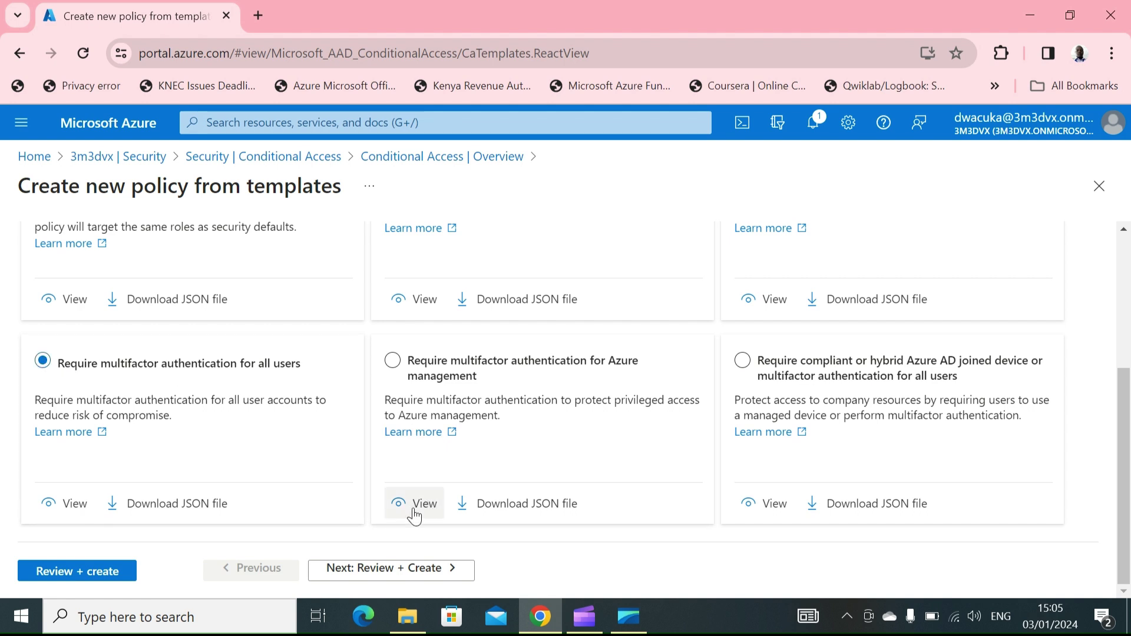
click(384, 571)
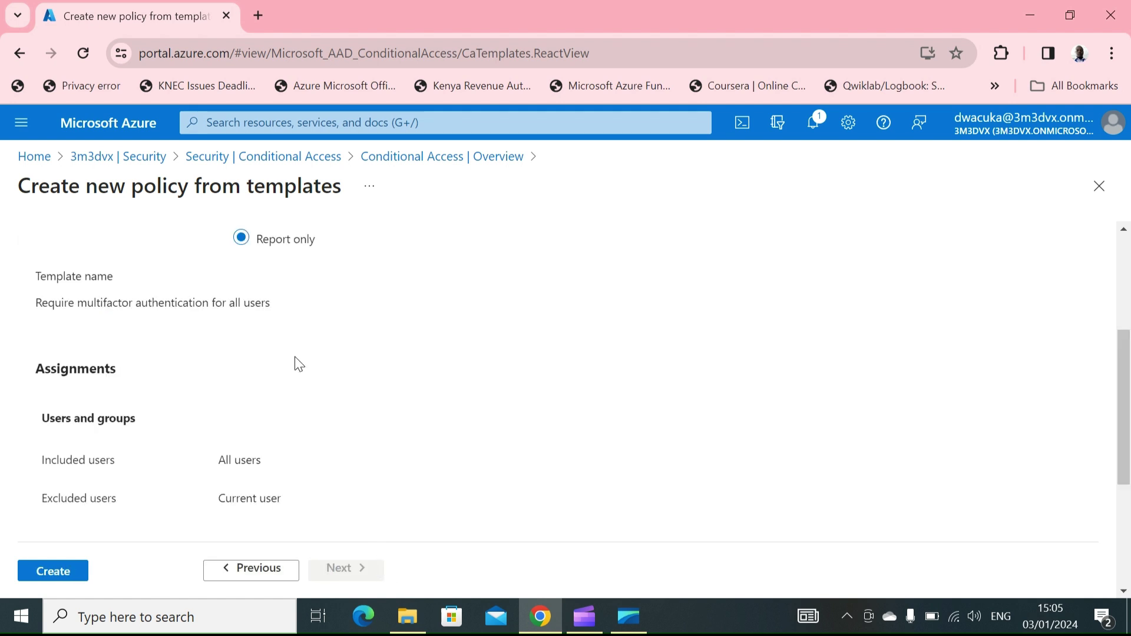
Step: Examine the policy's basics on the review page: the policy name, policy state options and template name
scroll(292, 309, up, 4)
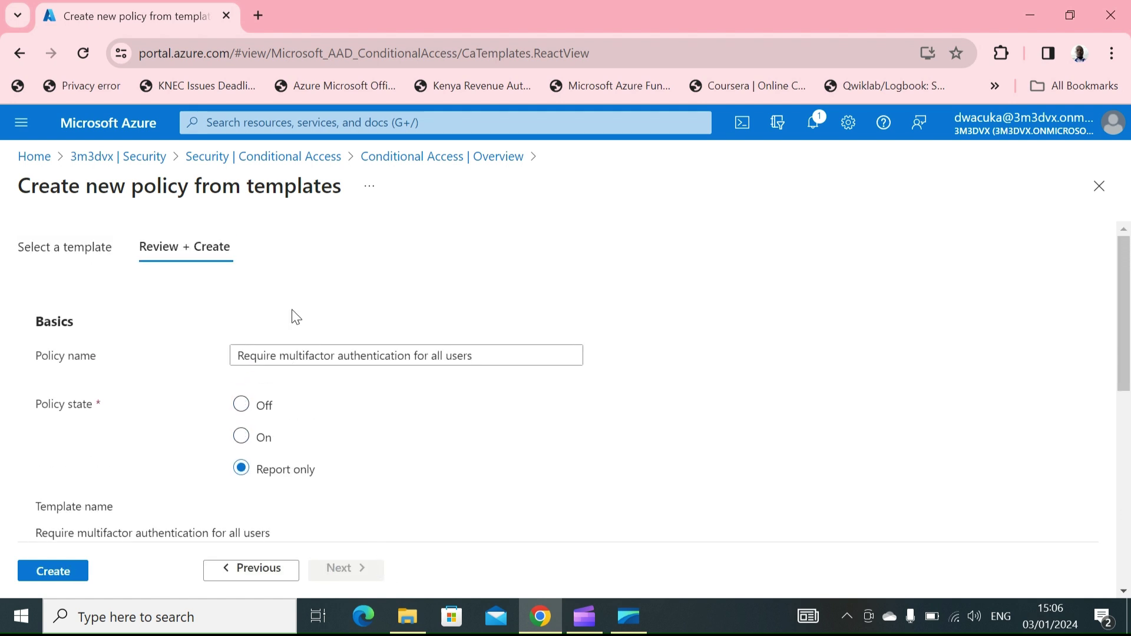
drag(492, 361, 182, 358)
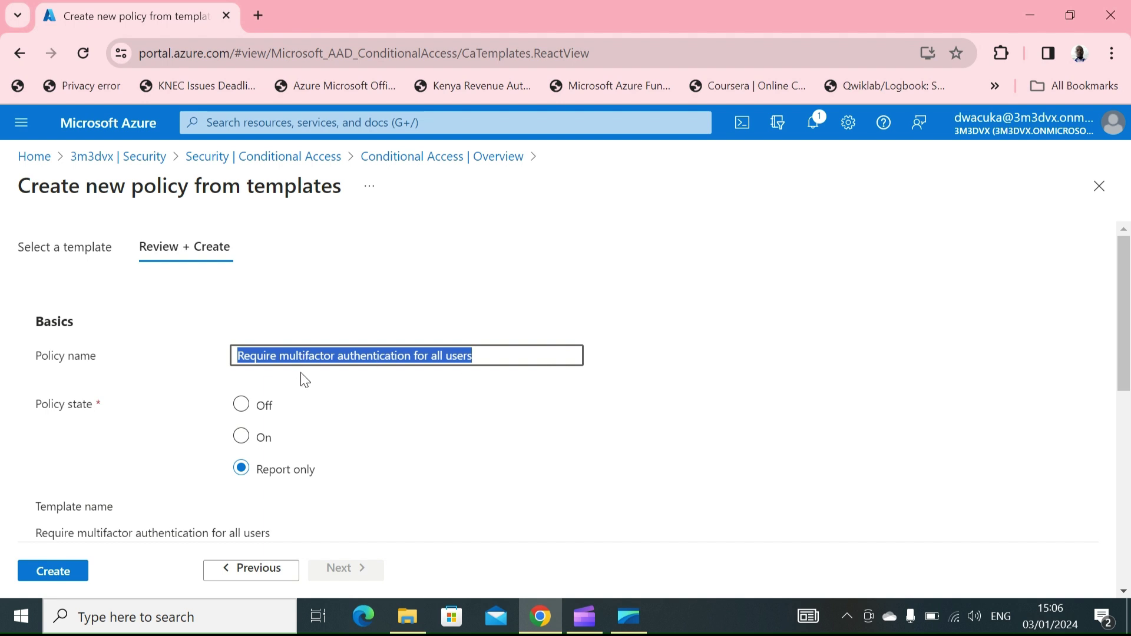
click(288, 355)
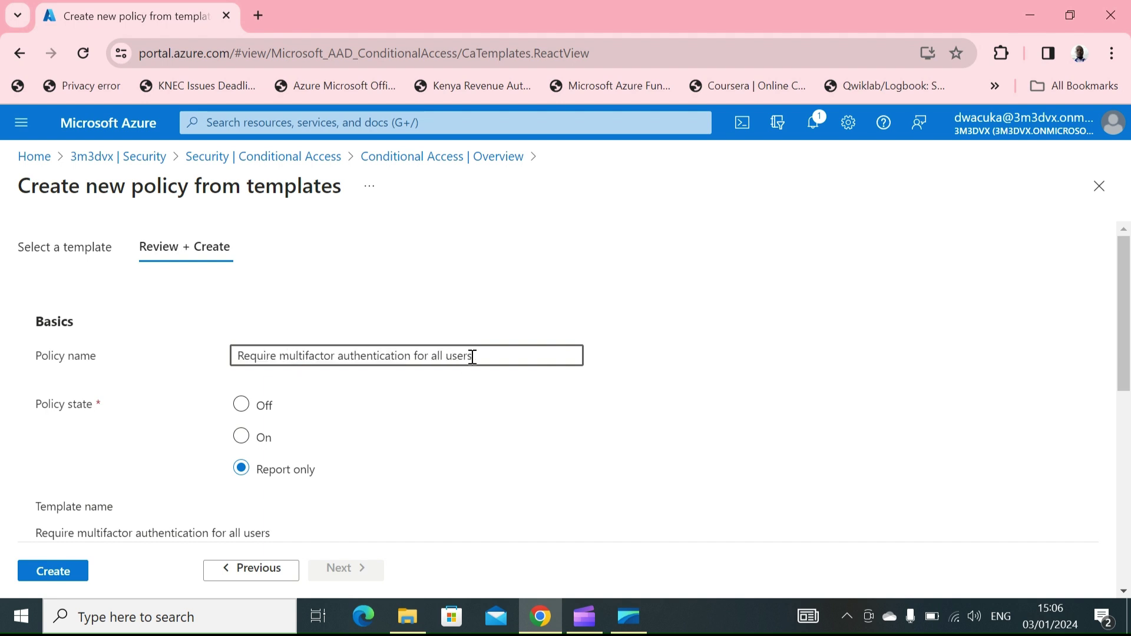
drag(240, 356, 483, 362)
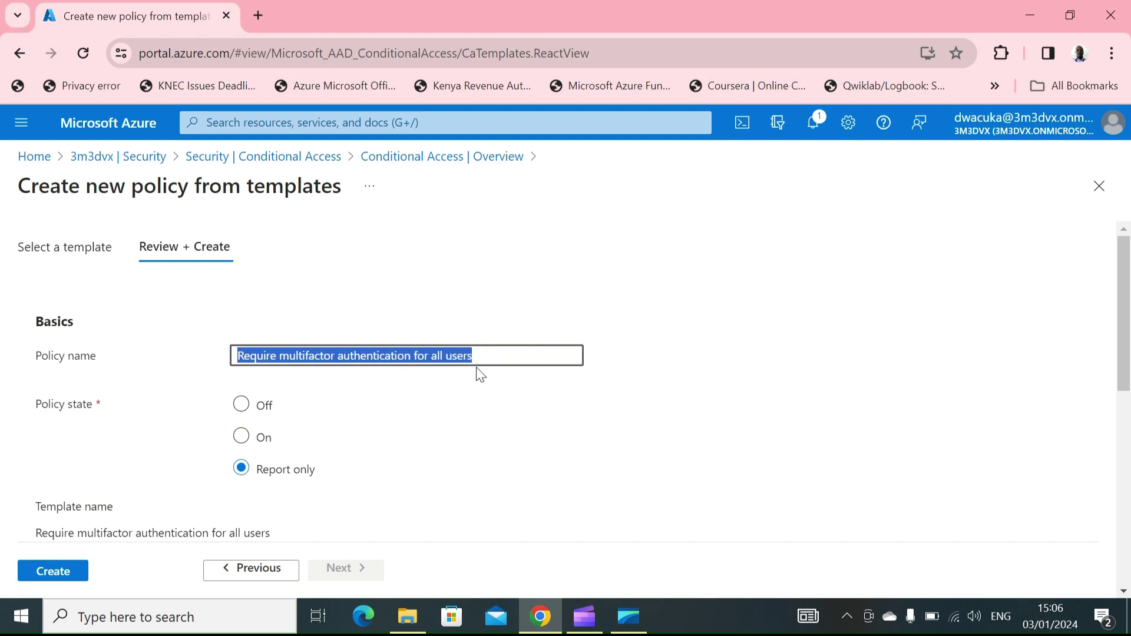
drag(114, 409, 9, 398)
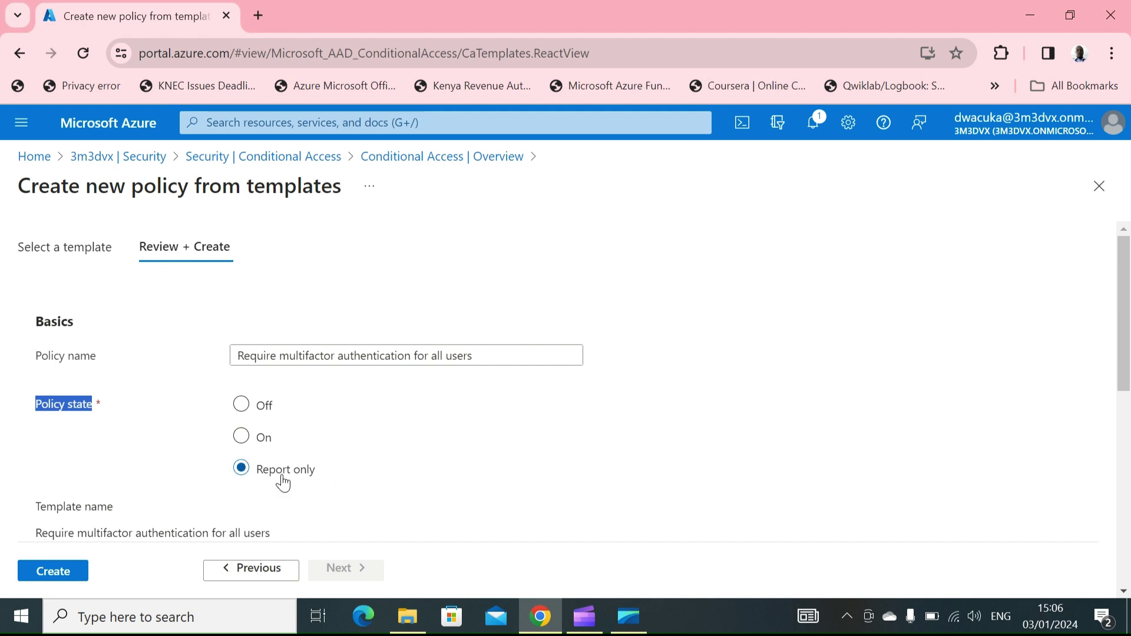
click(328, 469)
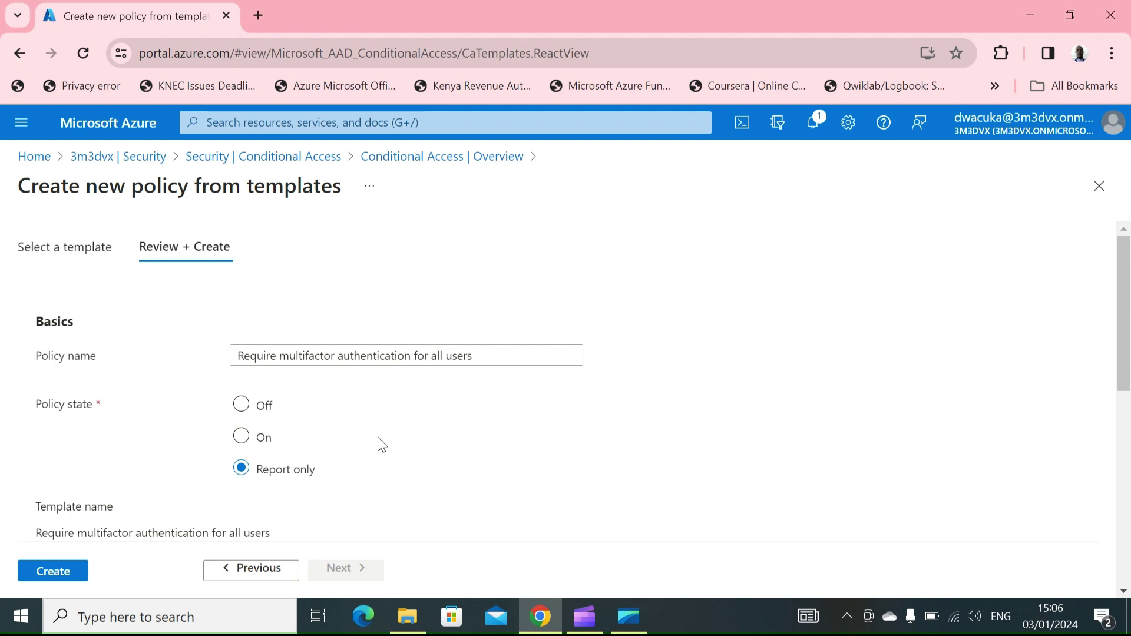
scroll(379, 444, down, 3)
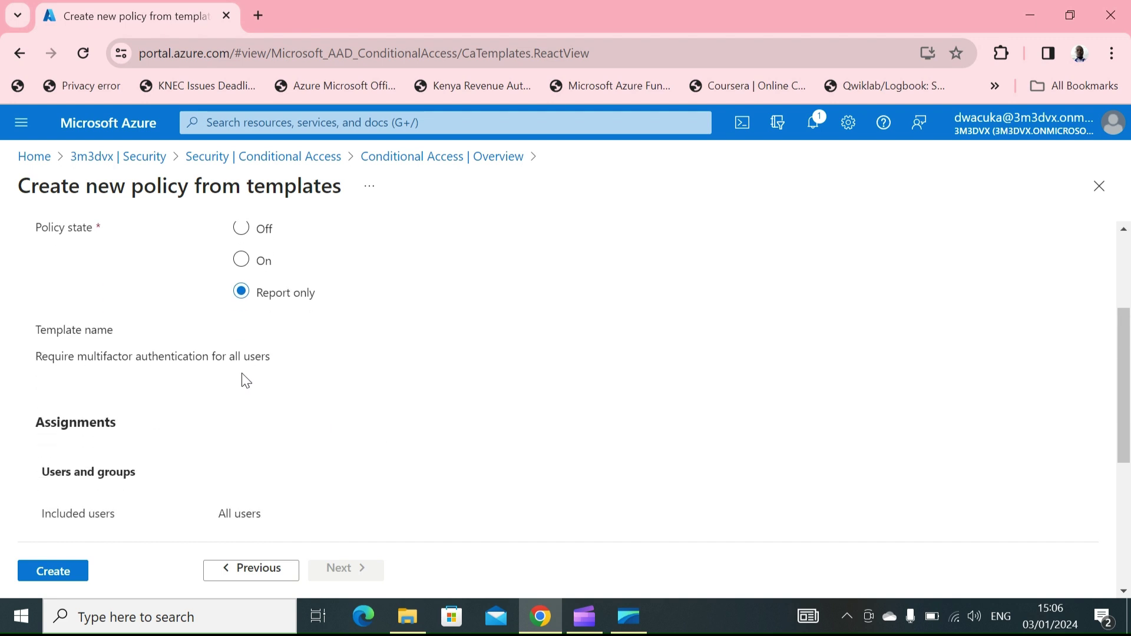
drag(35, 356, 236, 366)
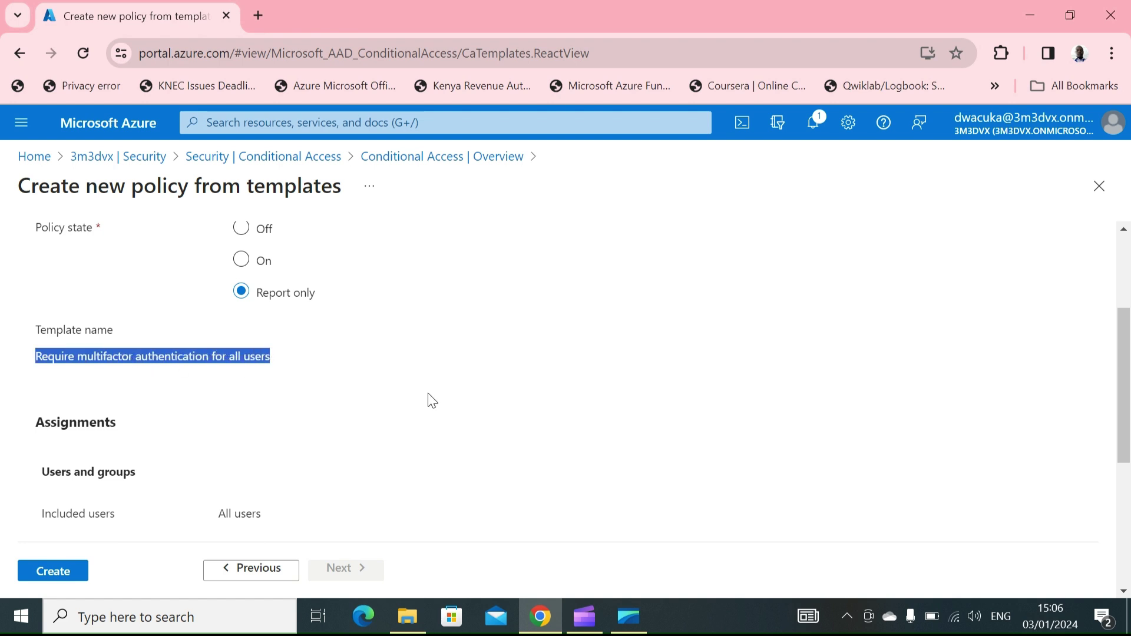
Step: Examine the policy's assignments on the review page, checking the included and excluded users and groups
scroll(429, 394, down, 3)
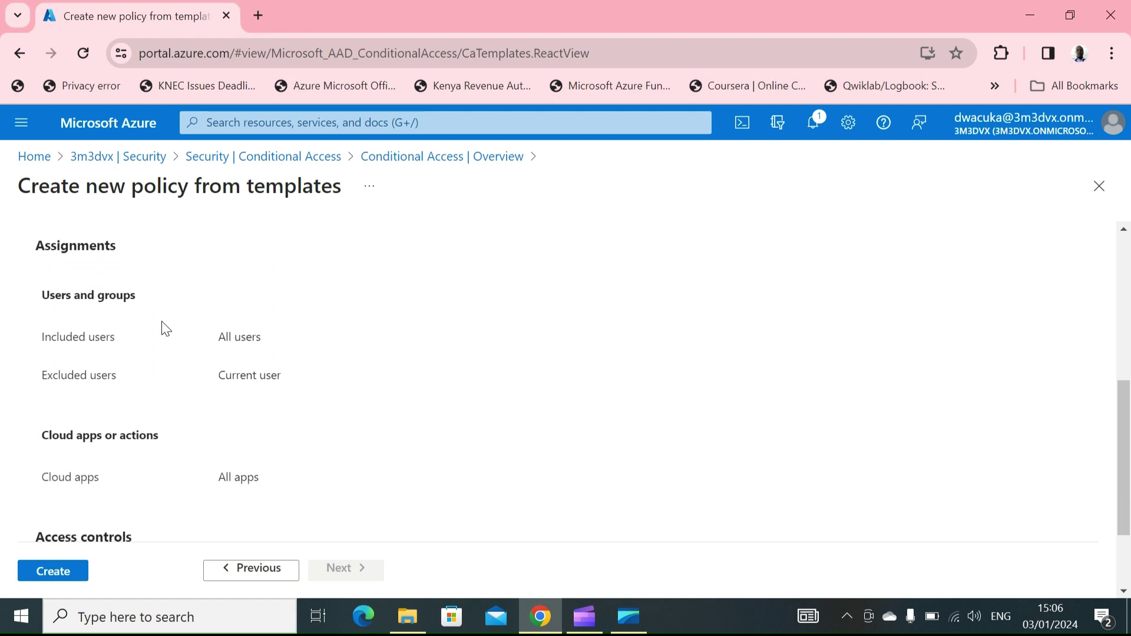
drag(26, 252, 186, 257)
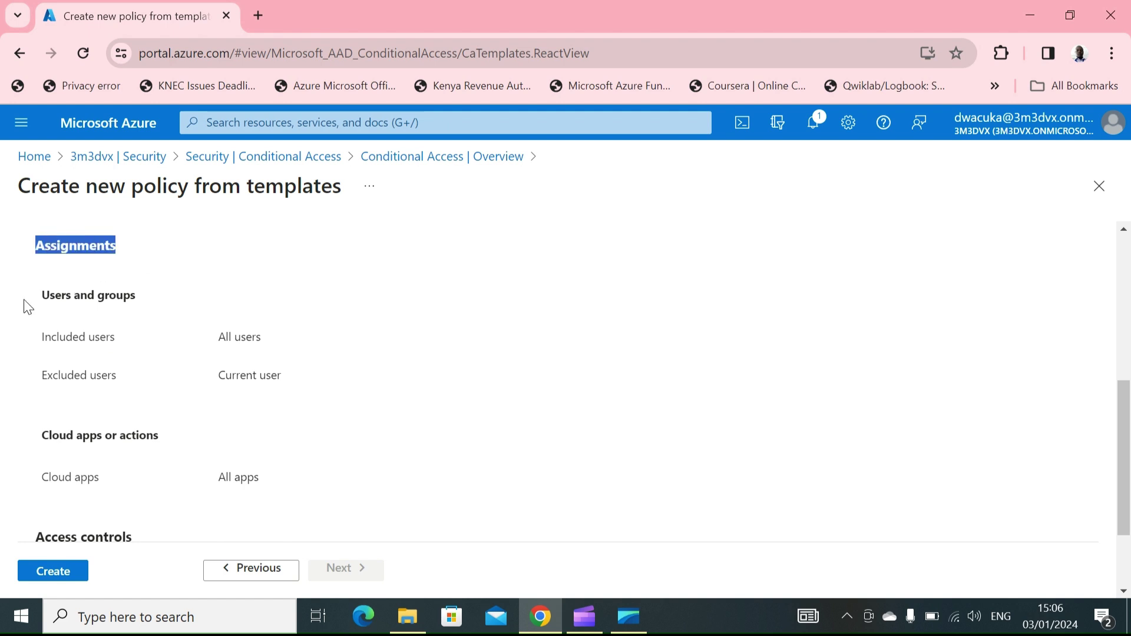
drag(24, 301, 131, 310)
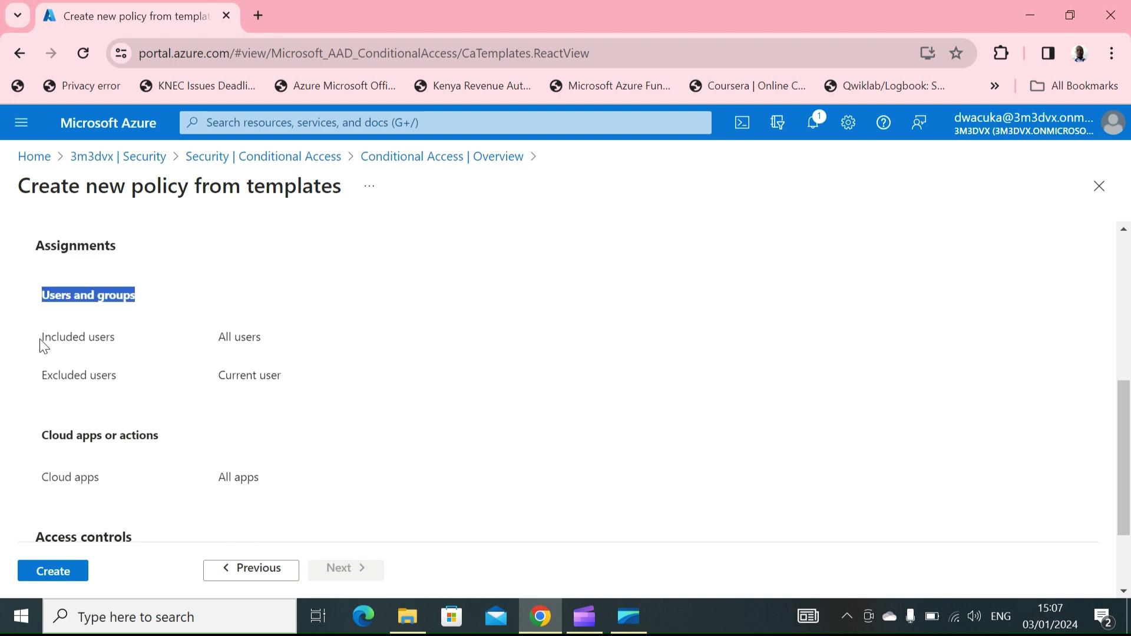
drag(41, 339, 112, 343)
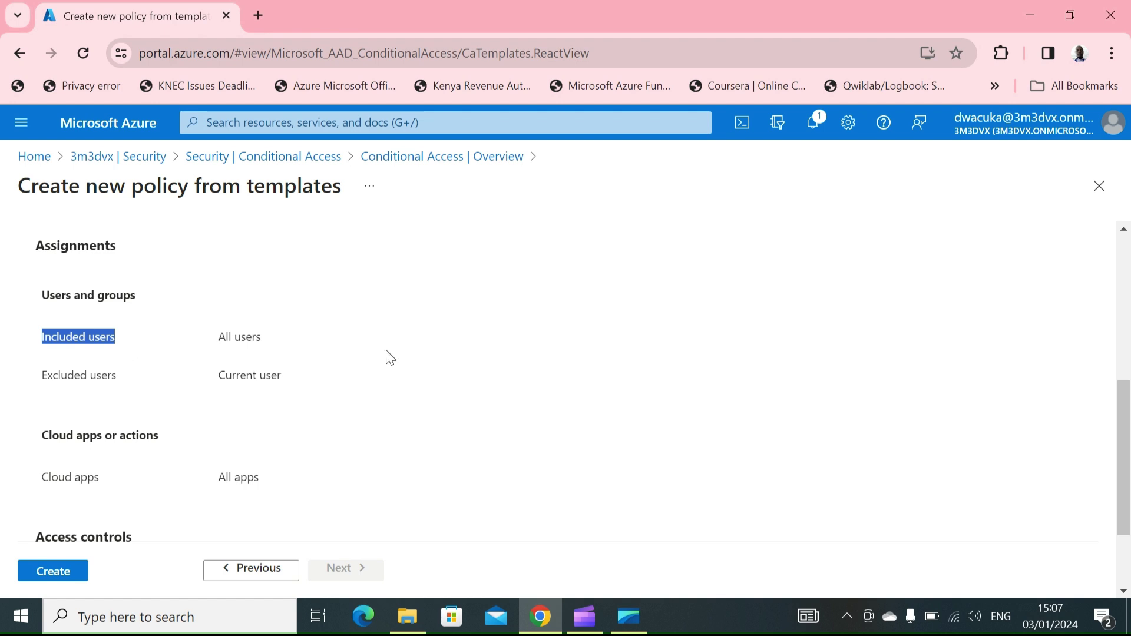
drag(34, 375, 140, 375)
click(313, 382)
drag(311, 378, 197, 380)
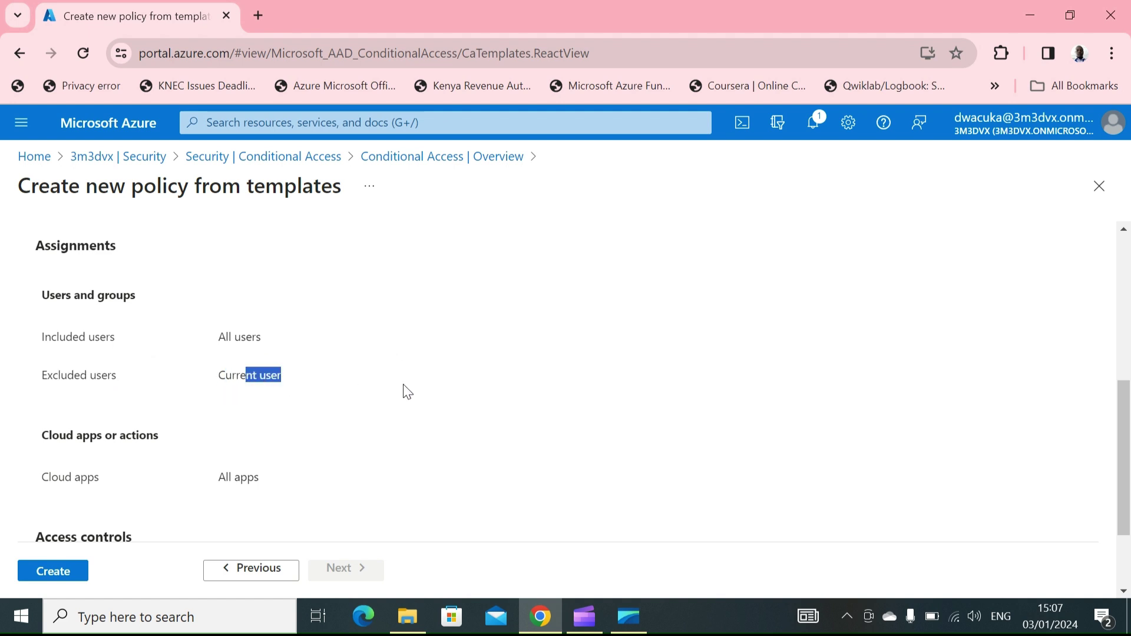
drag(40, 337, 101, 345)
drag(205, 338, 321, 336)
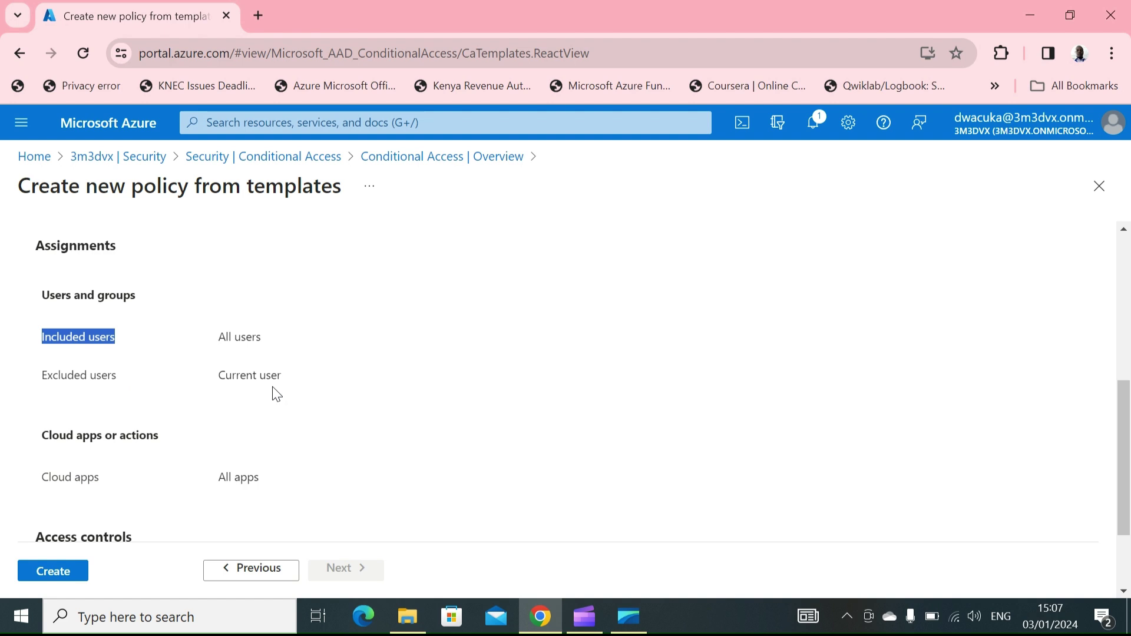
Step: Check the grant settings under access controls and create the multifactor authentication policy from the template
scroll(273, 388, down, 2)
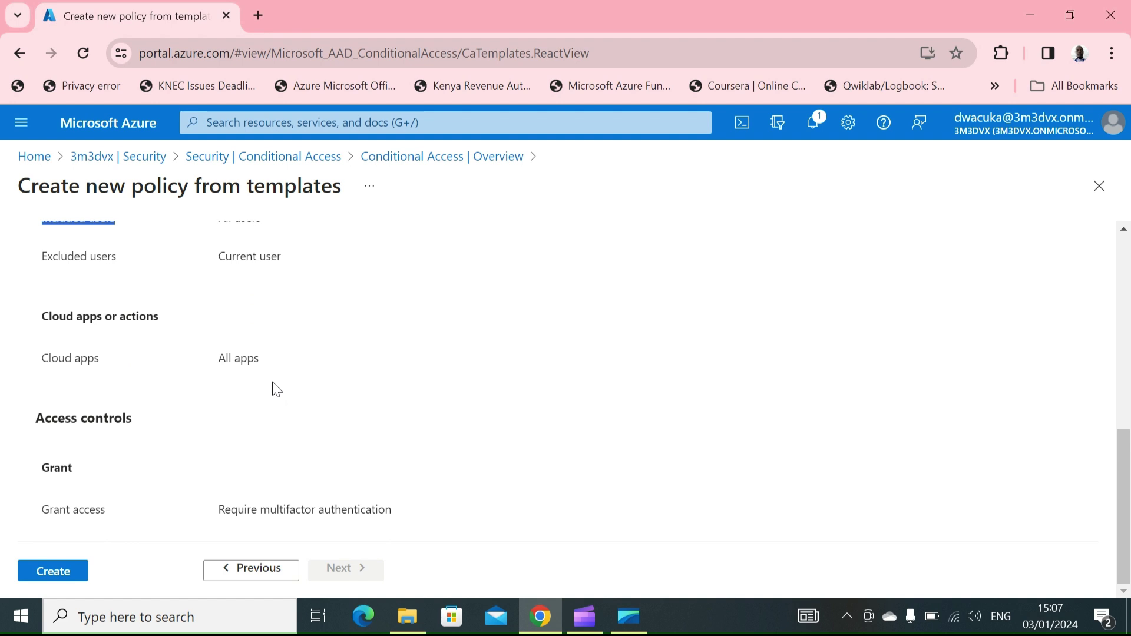
drag(45, 414, 217, 418)
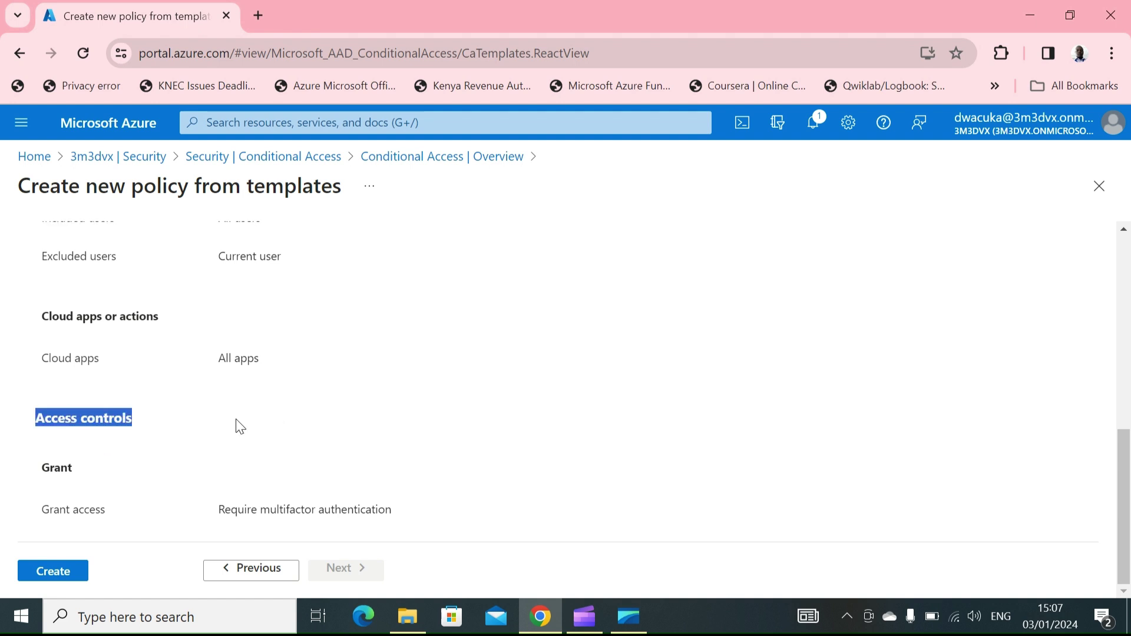
drag(43, 462, 106, 482)
drag(41, 504, 131, 510)
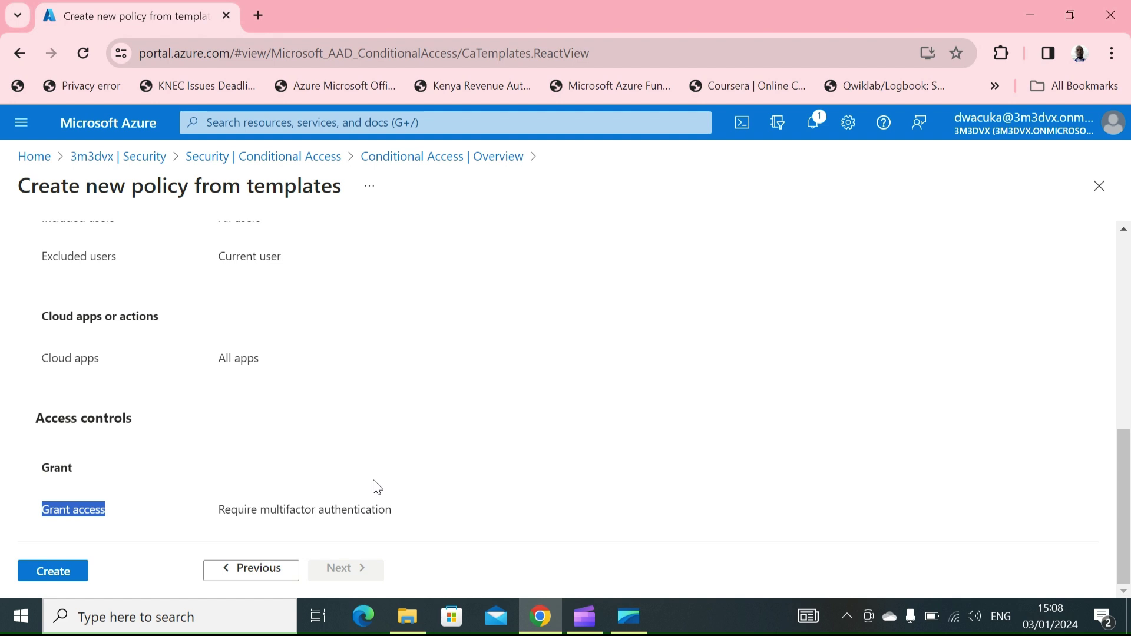
drag(210, 509, 424, 505)
click(70, 576)
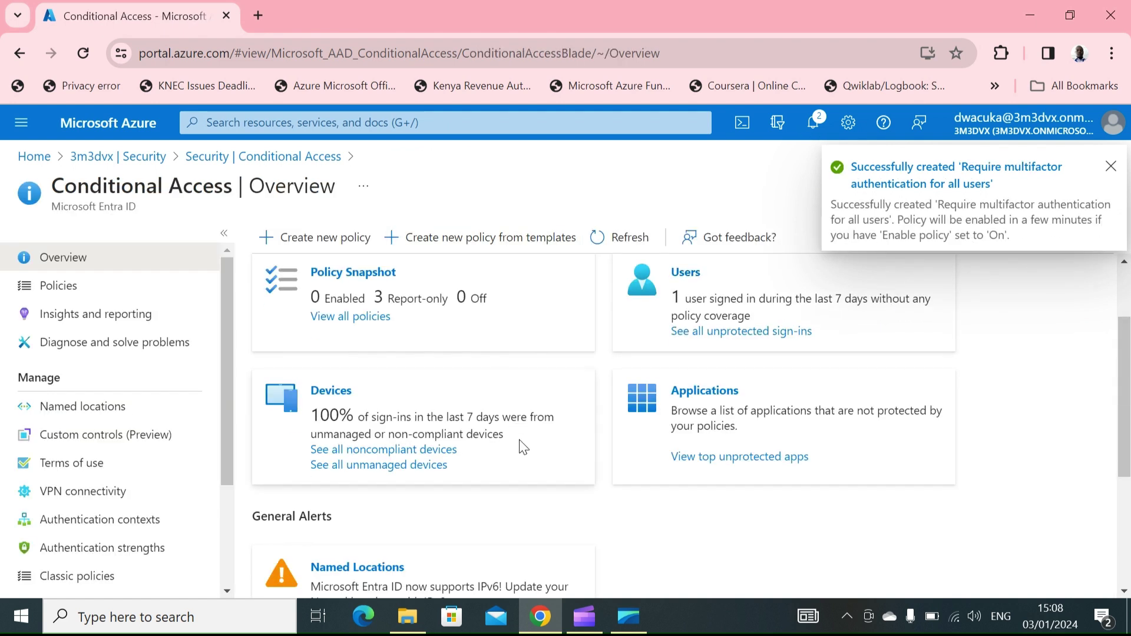
Step: Open the newest "Require multifactor authentication for all users" policy from the Conditional Access policies list and check its name
click(66, 288)
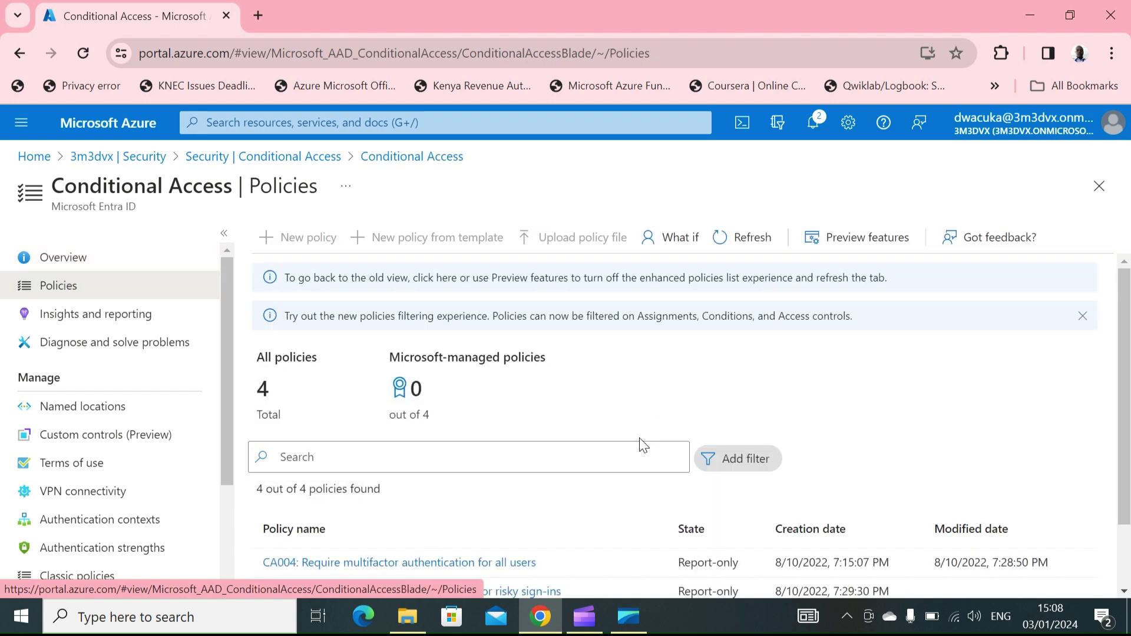
scroll(610, 398, down, 2)
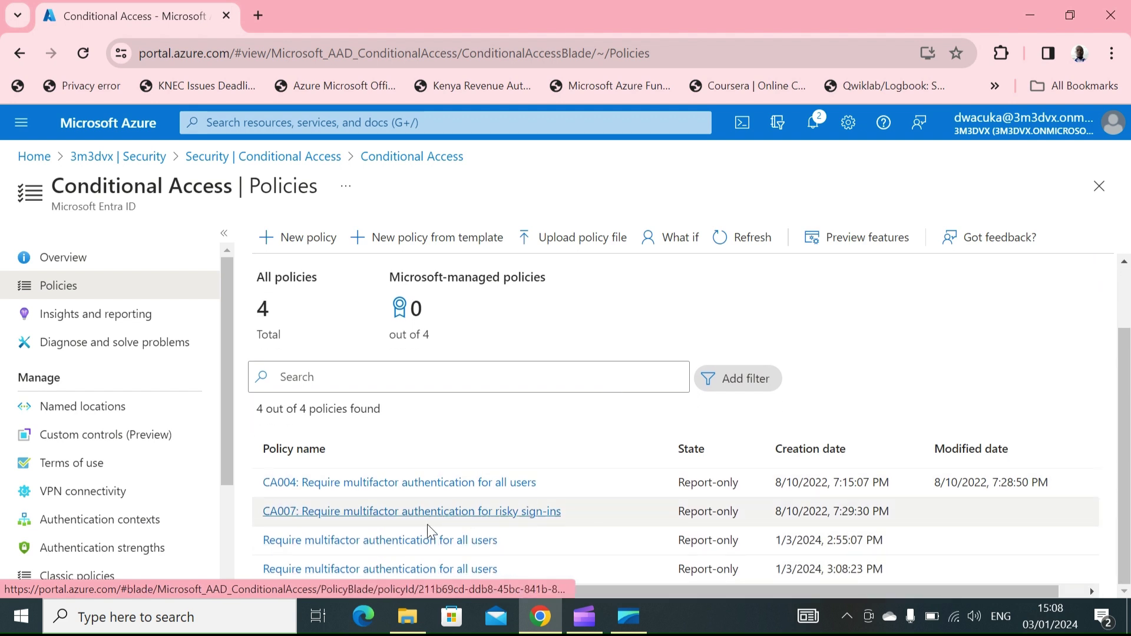
click(448, 576)
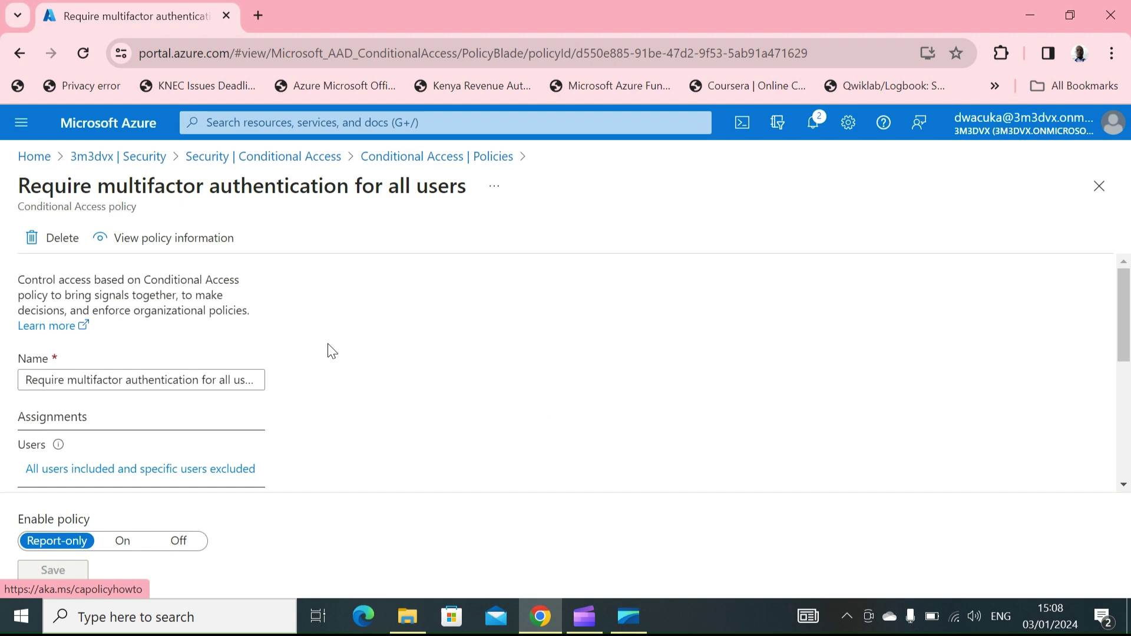
click(70, 377)
drag(25, 380, 306, 383)
scroll(309, 383, down, 3)
scroll(184, 307, up, 3)
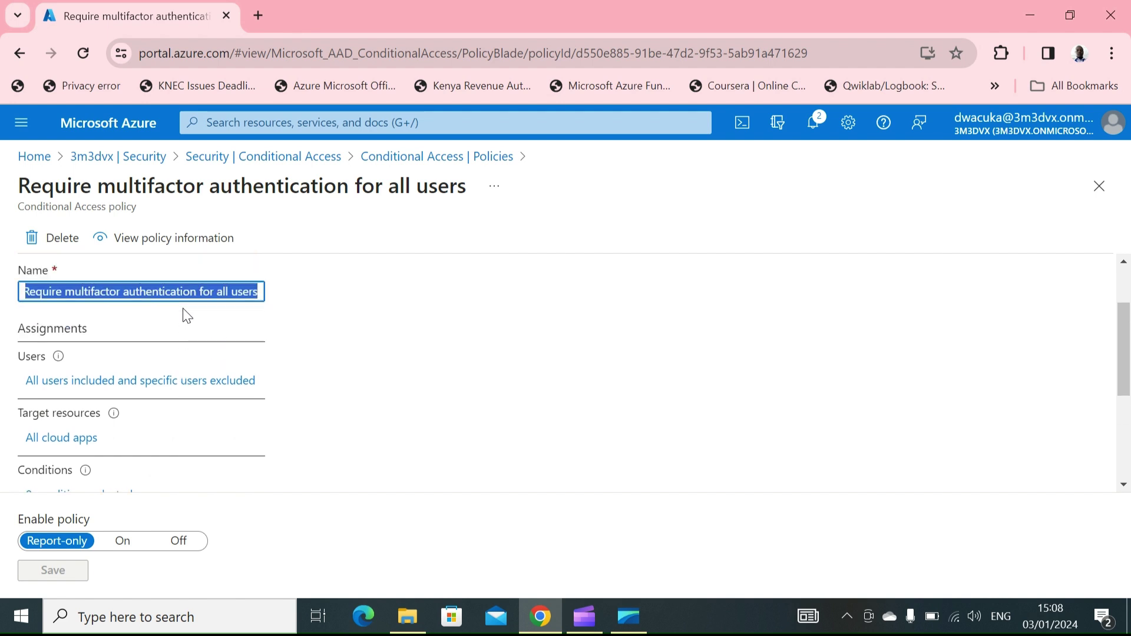
Step: Examine the policy's included and excluded users, and look over its conditions and access controls
click(174, 379)
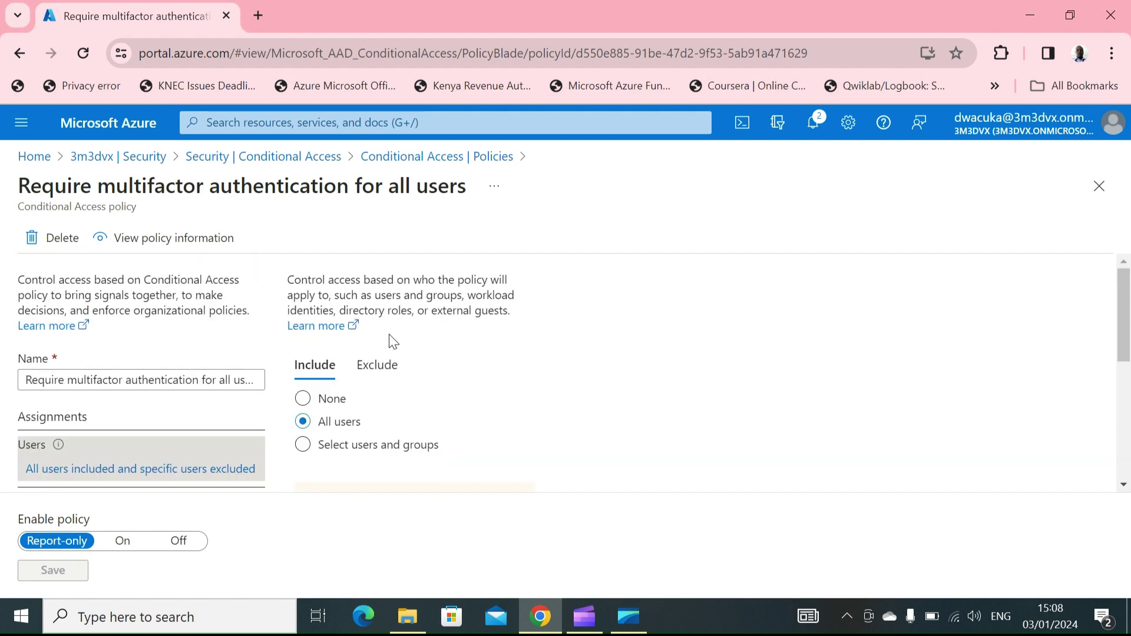
click(379, 368)
scroll(533, 429, down, 3)
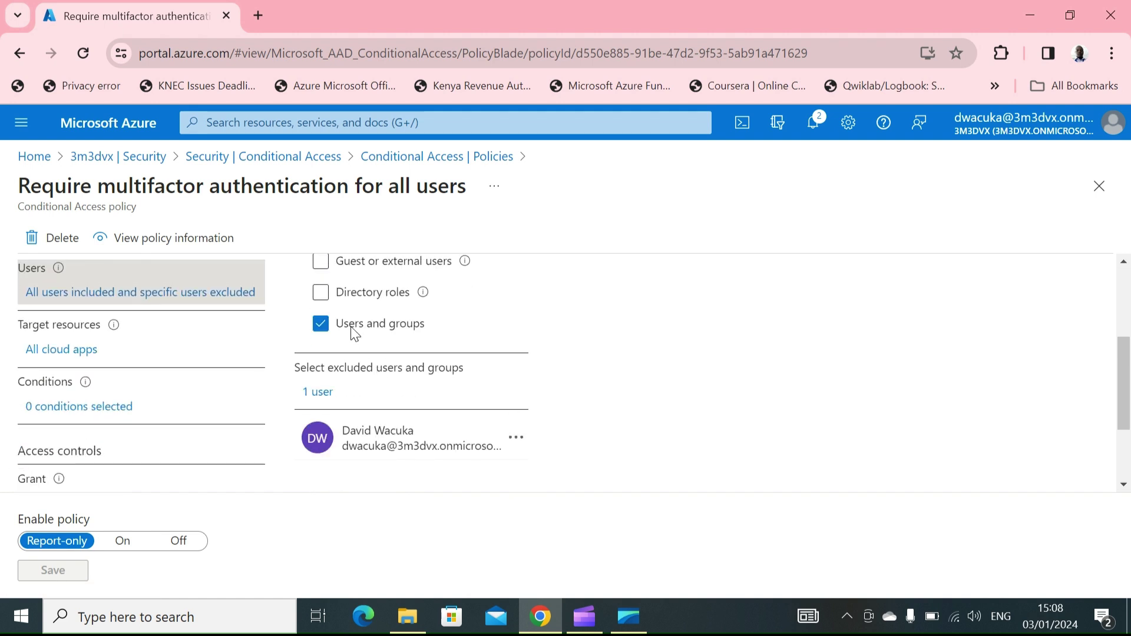
drag(348, 446, 697, 445)
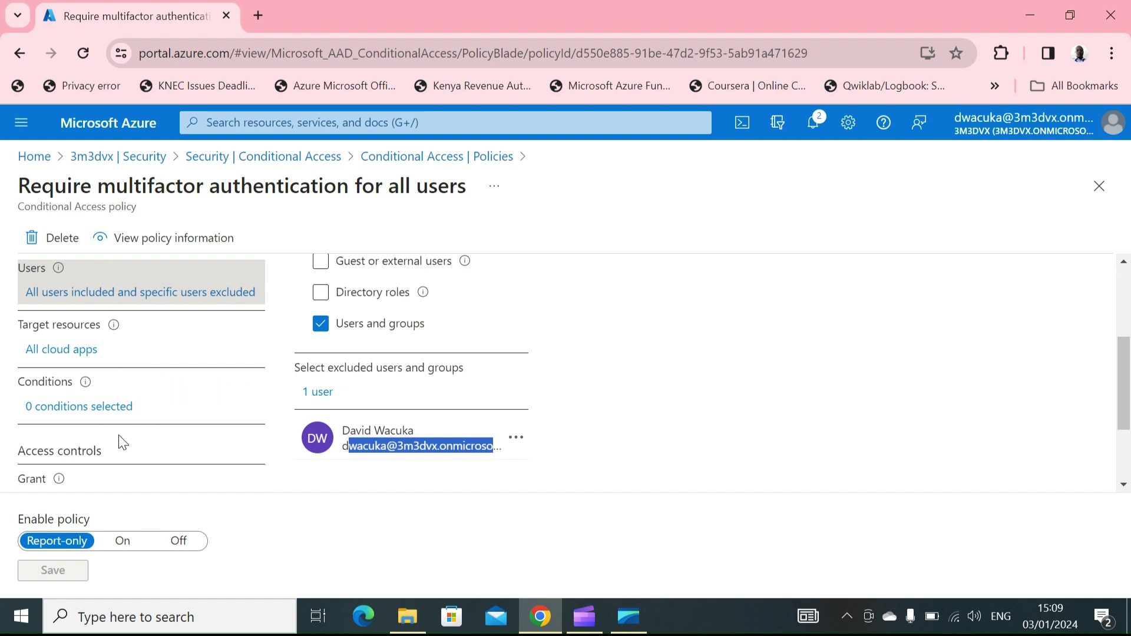
scroll(217, 449, down, 2)
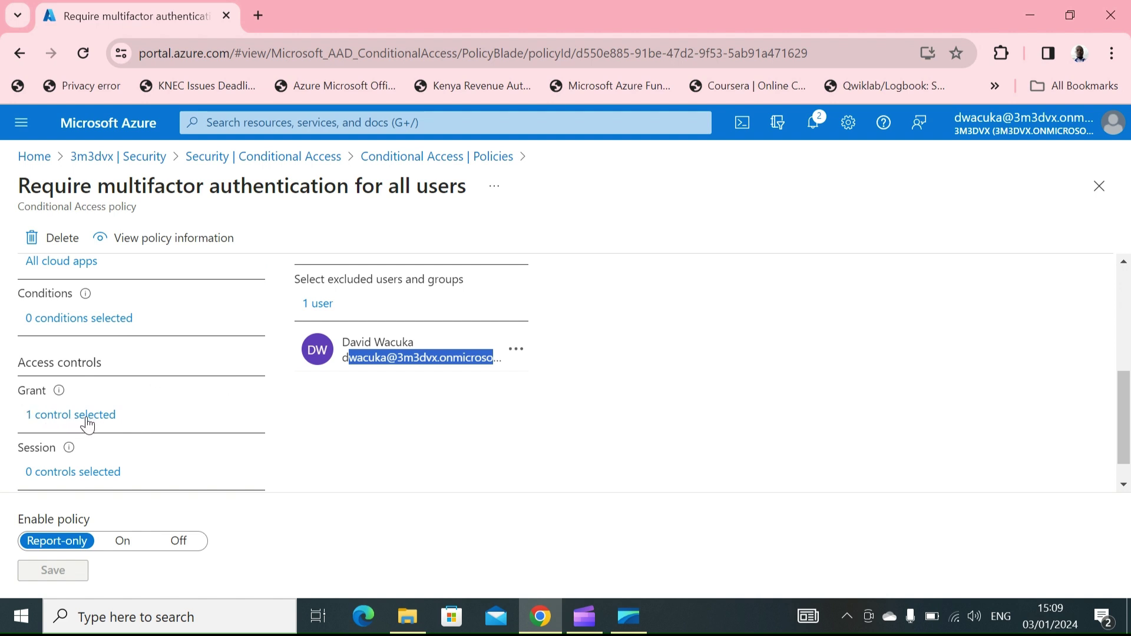
scroll(108, 427, down, 1)
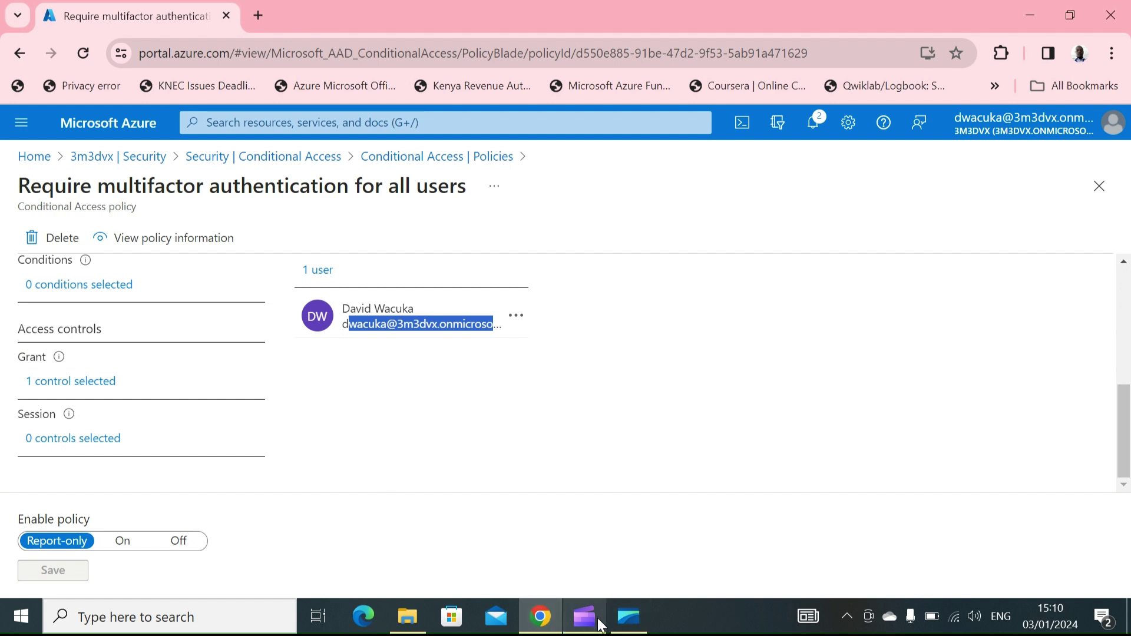
mouse_move(600, 621)
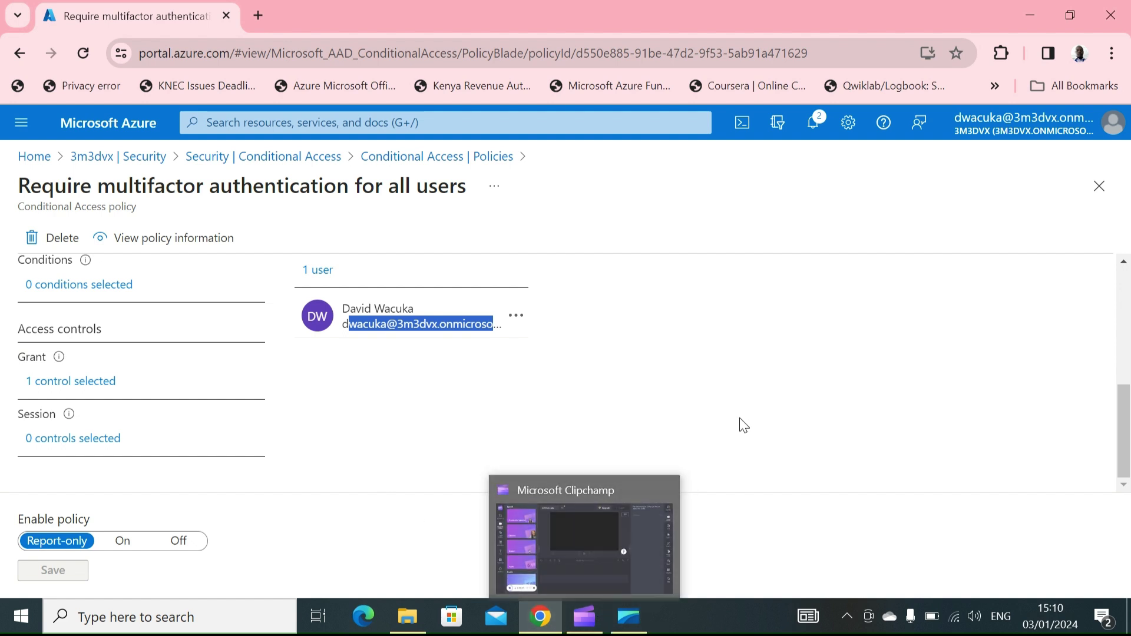